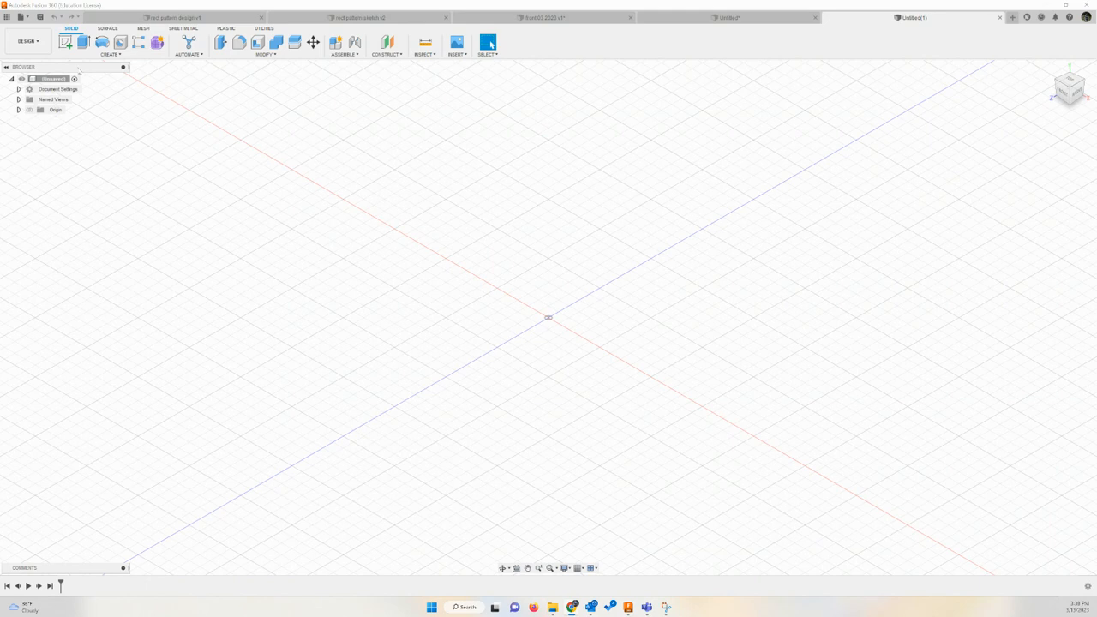
# Sketch a 100 mm diameter circle centred on the origin on the horizontal ground plane and finish the sketch
pyautogui.click(66, 41)
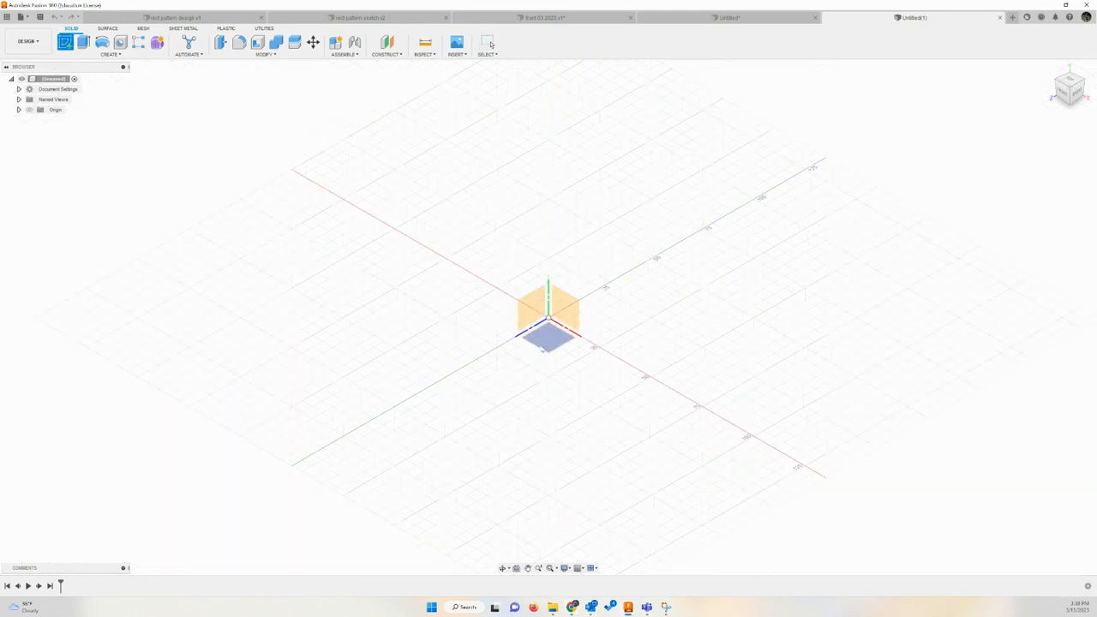
pyautogui.click(556, 342)
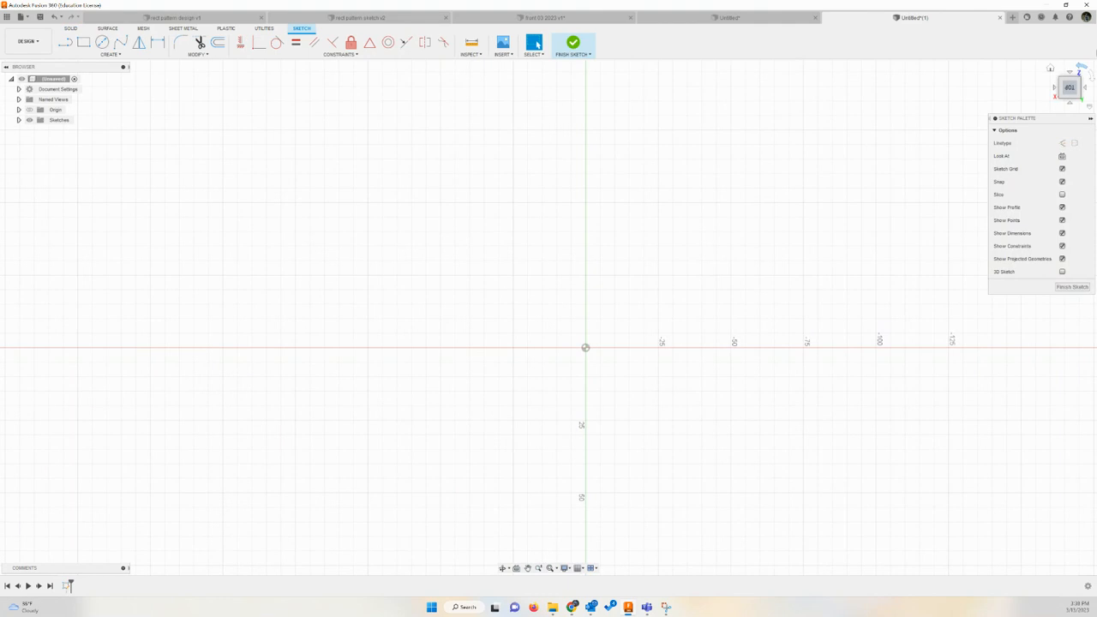
pyautogui.click(1082, 66)
pyautogui.click(1081, 66)
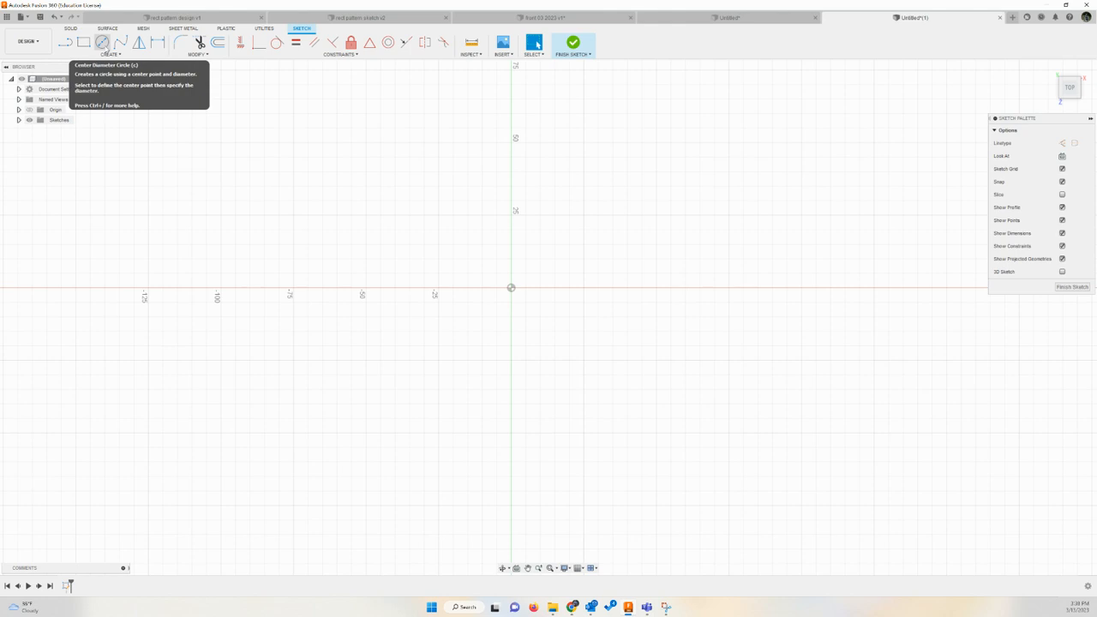
pyautogui.click(102, 42)
pyautogui.click(102, 42)
pyautogui.click(510, 288)
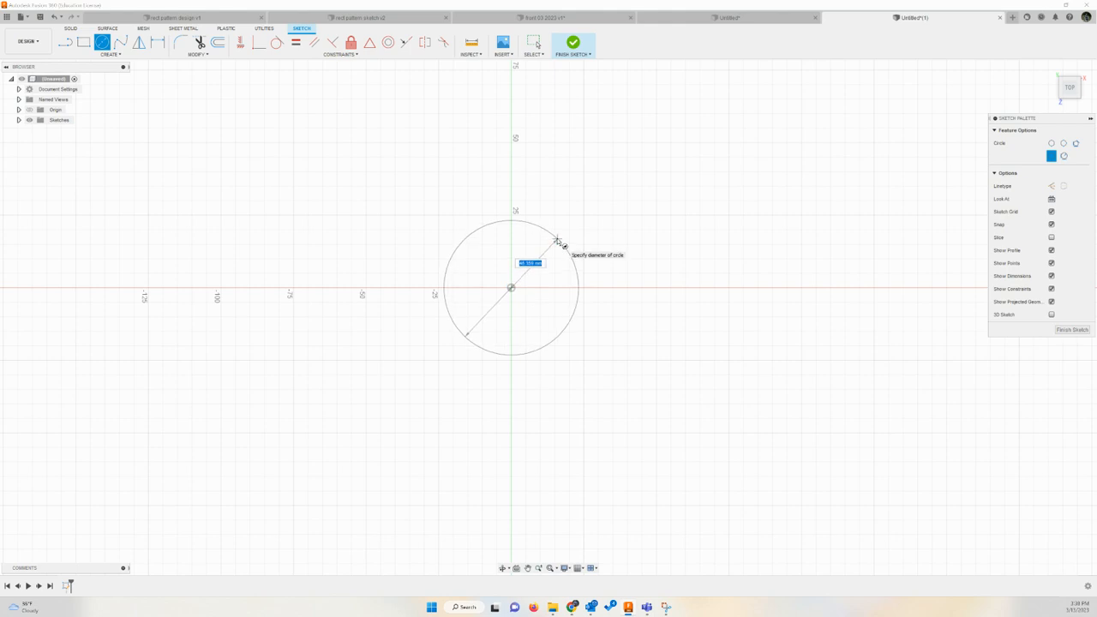
pyautogui.write('10')
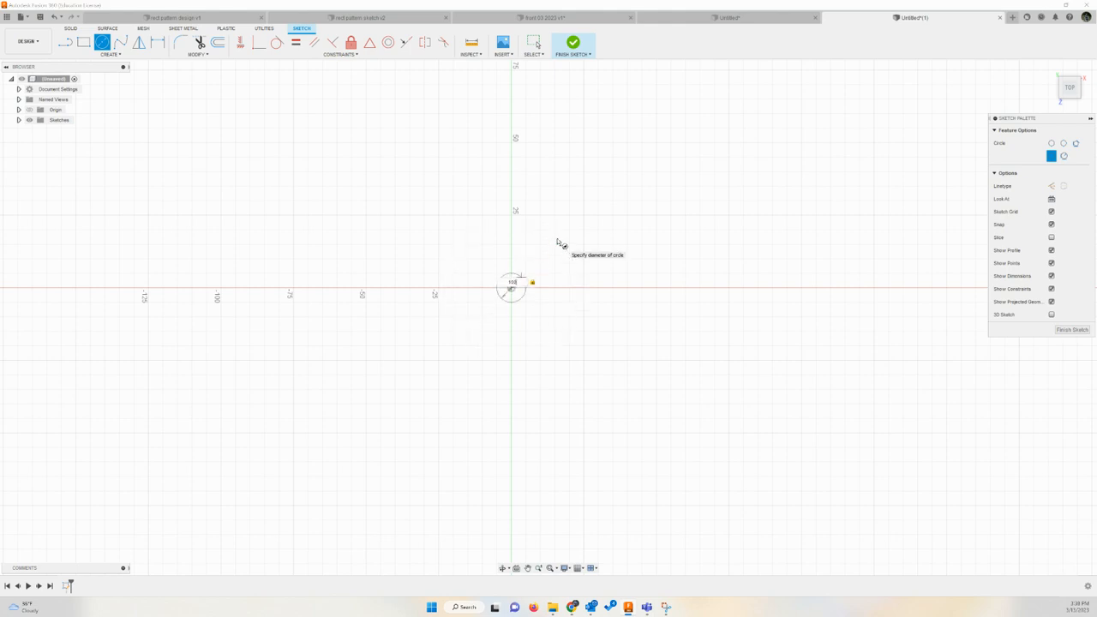
pyautogui.write('0')
pyautogui.press('Return')
pyautogui.press('Escape')
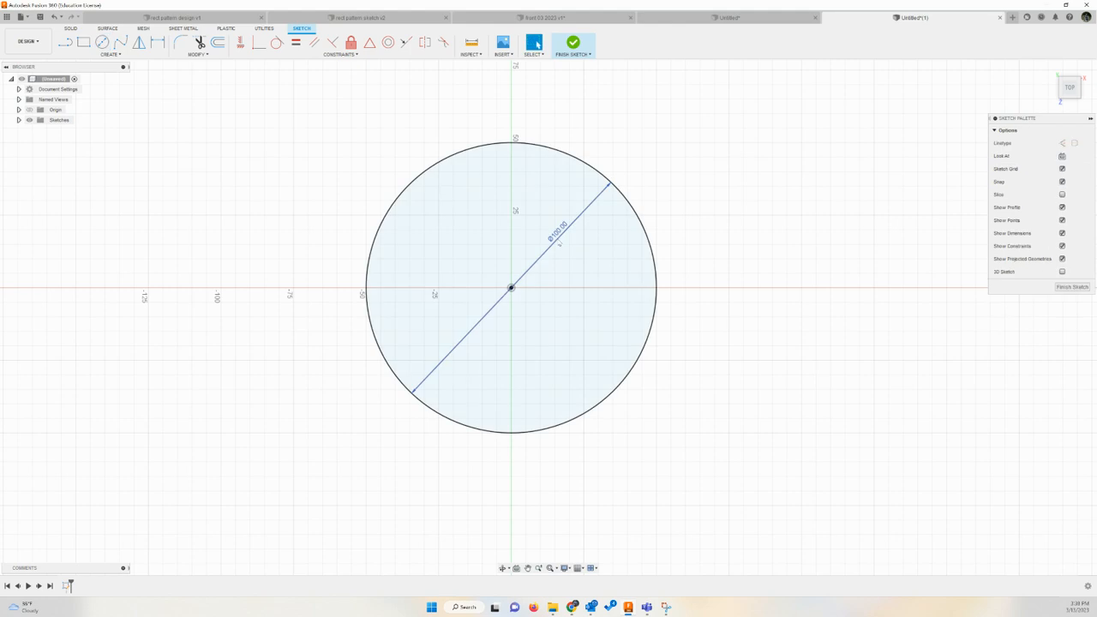
pyautogui.click(575, 47)
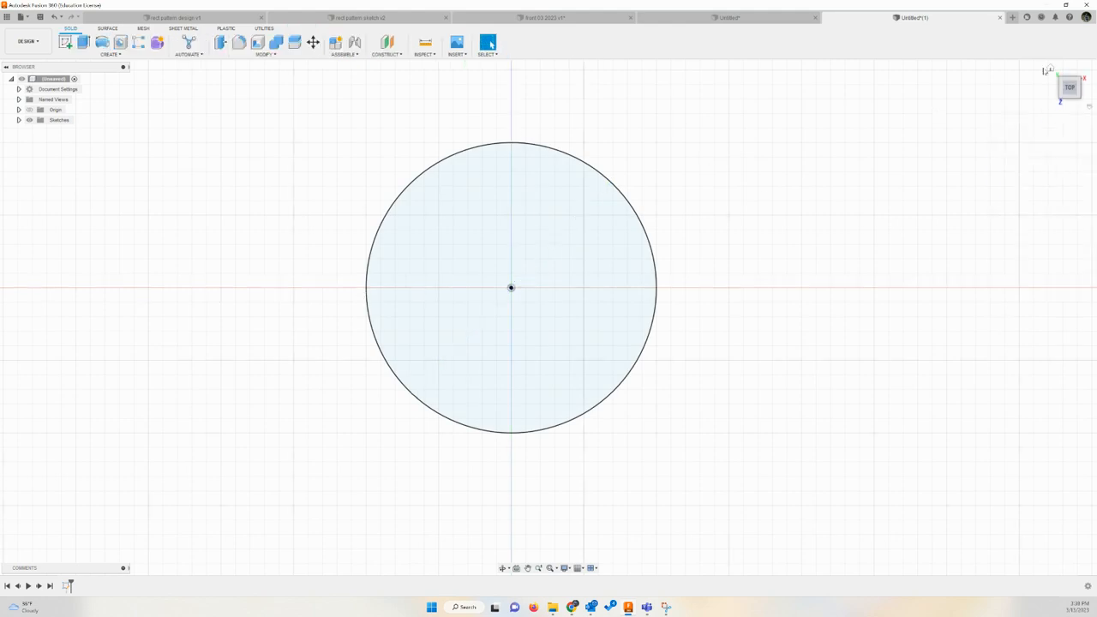
# Create a construction plane offset 100 mm above the circle profile
pyautogui.click(1050, 69)
pyautogui.scroll(-3, 521, 299)
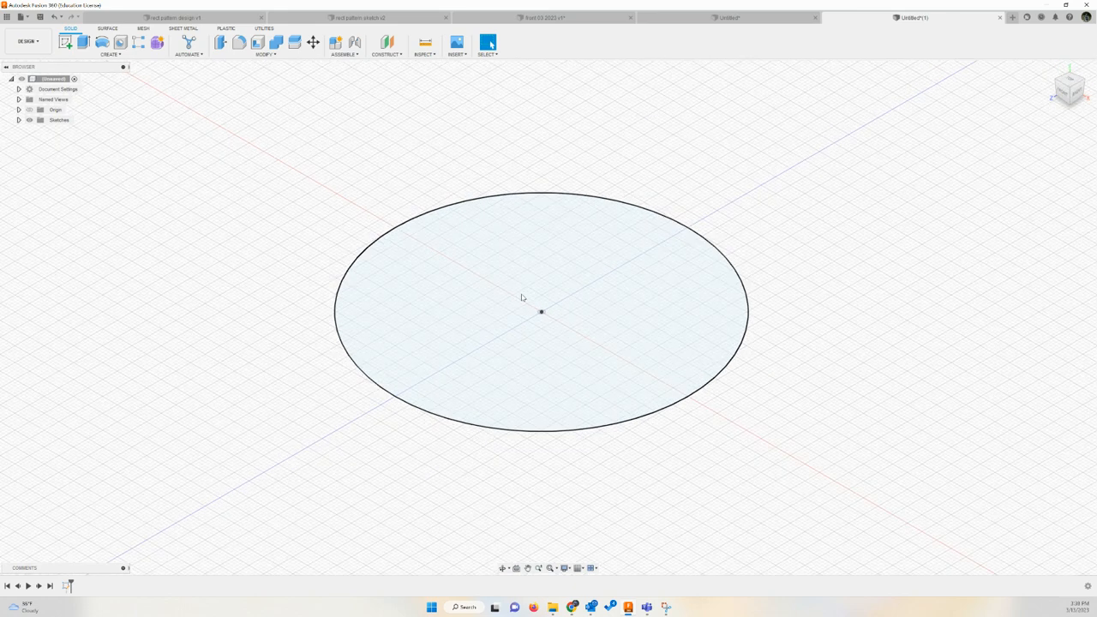
pyautogui.scroll(-2, 524, 296)
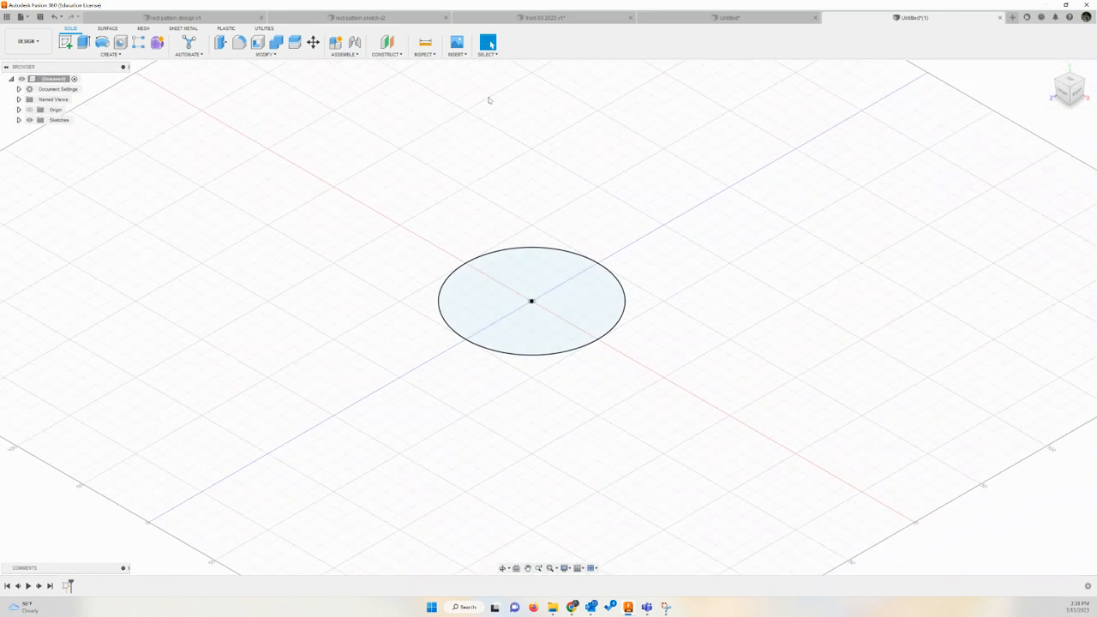
pyautogui.click(401, 56)
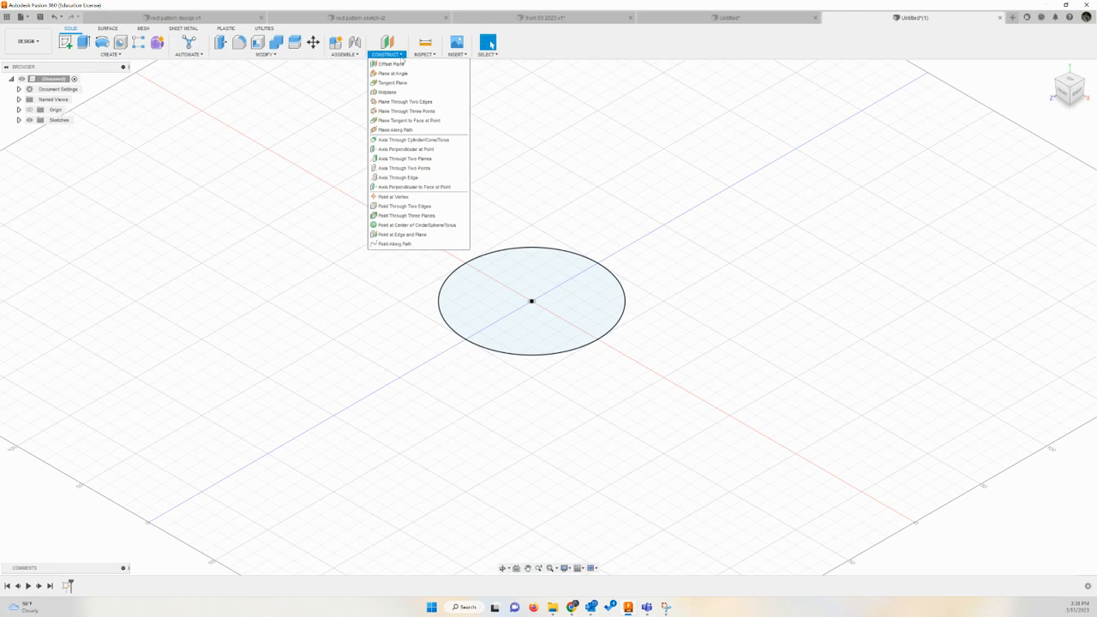
pyautogui.click(392, 64)
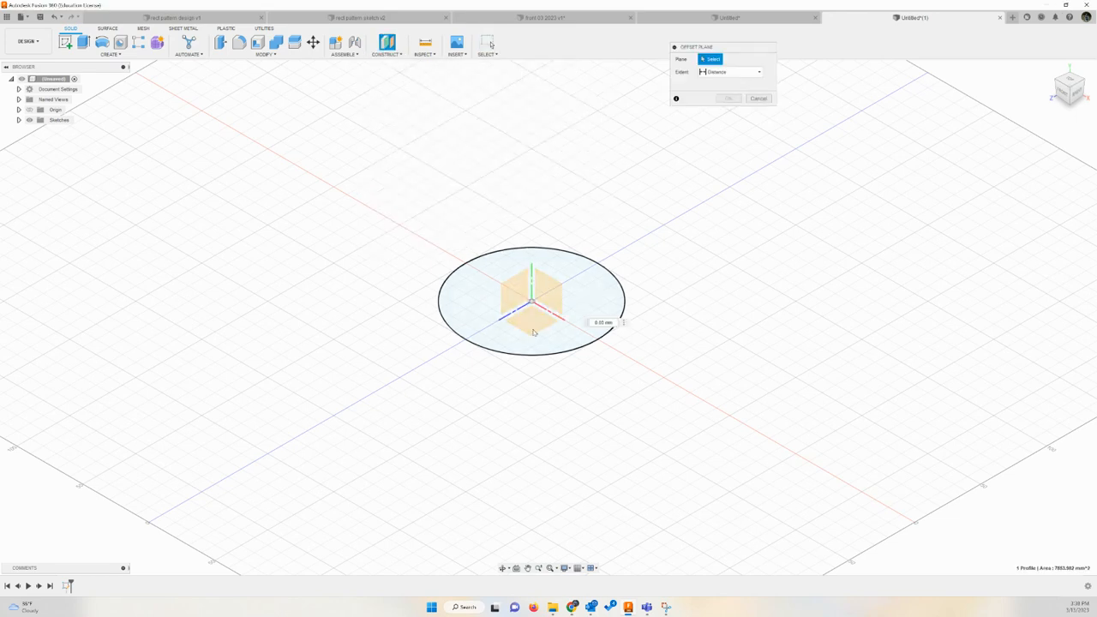
pyautogui.click(621, 323)
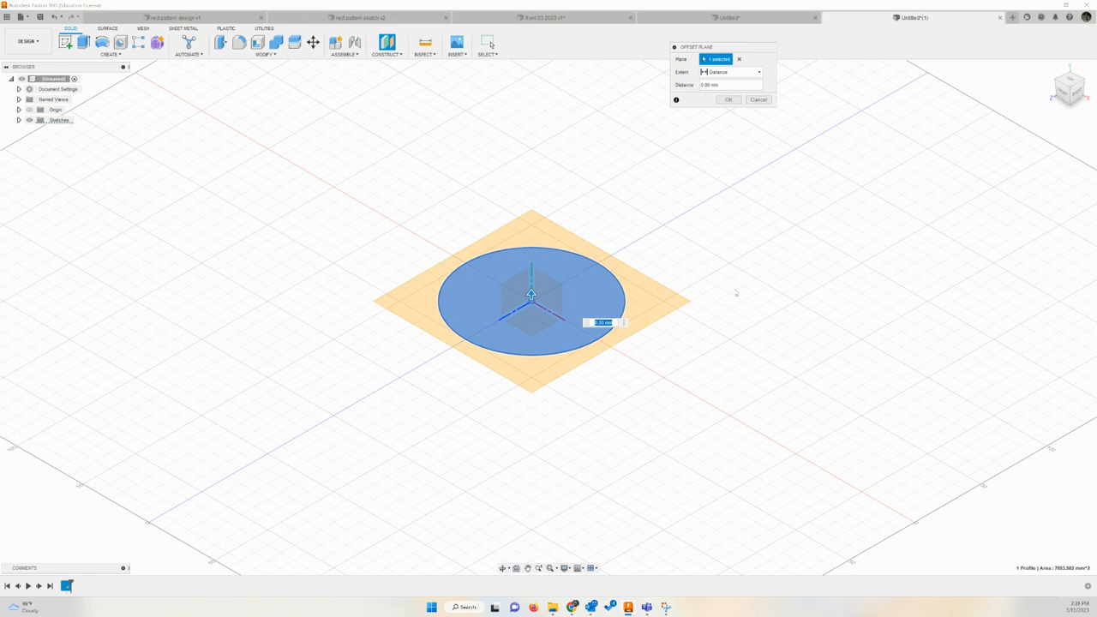
pyautogui.write('10')
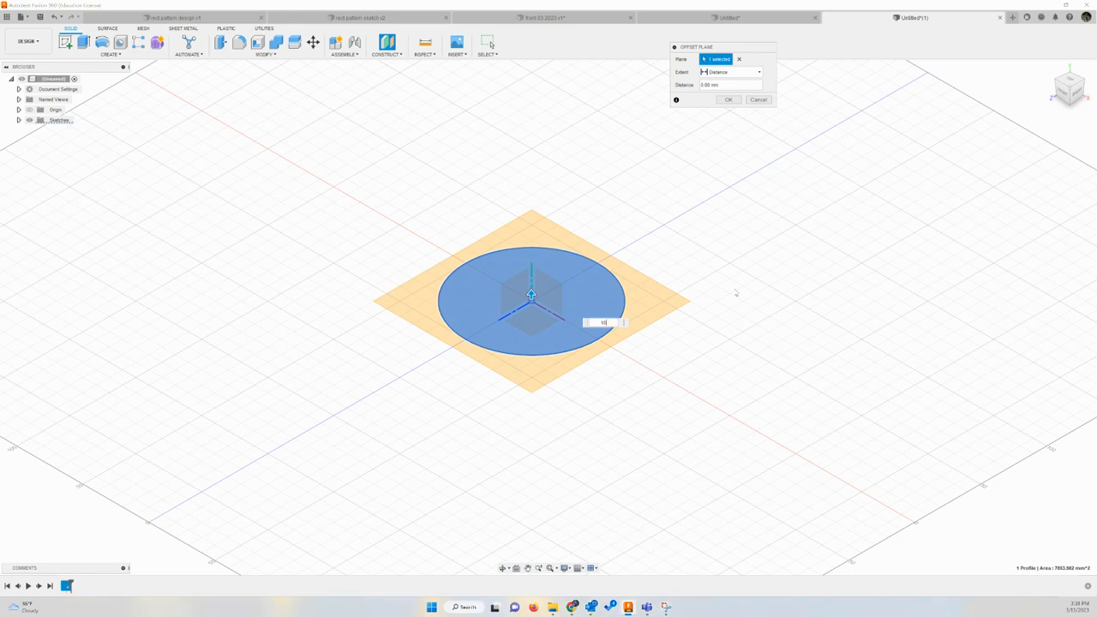
pyautogui.write('0')
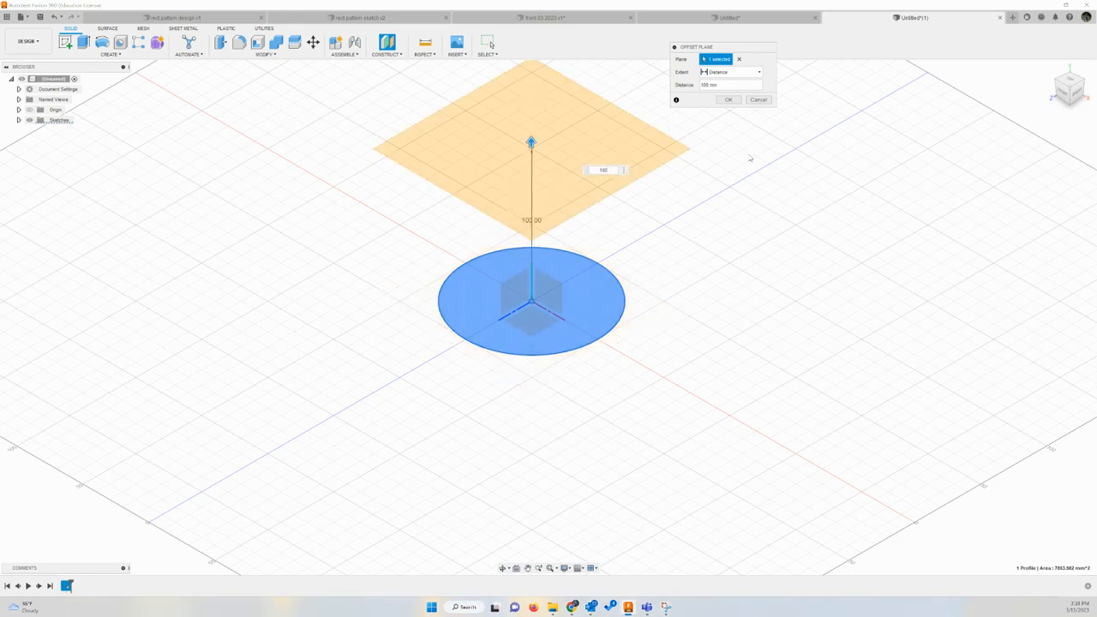
pyautogui.click(728, 100)
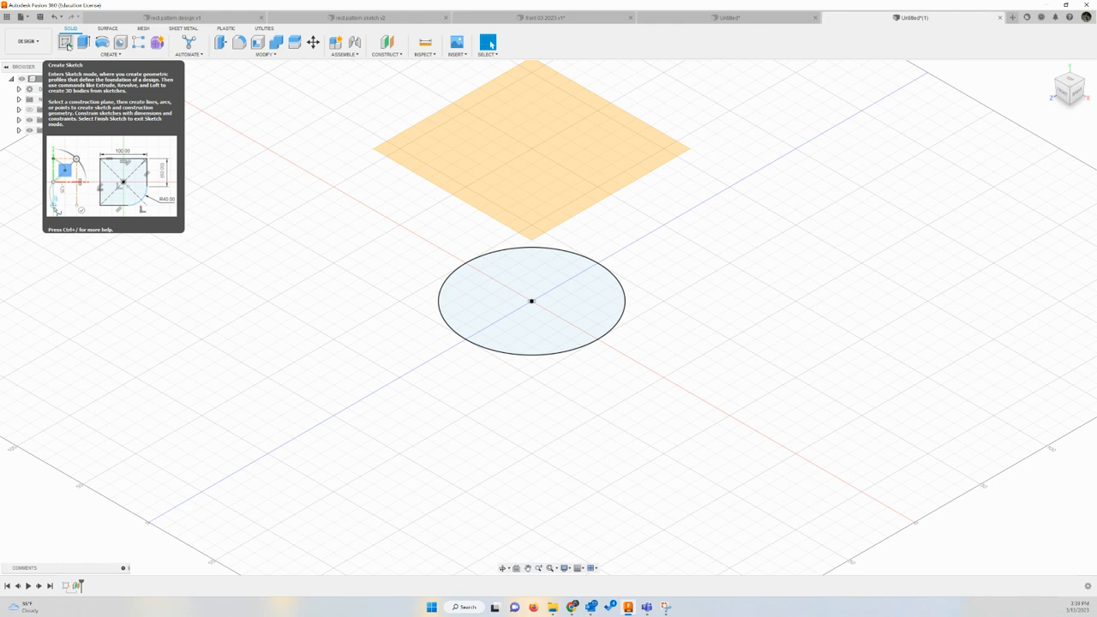
# Start a new sketch on the offset plane above the circle, with the view facing it upright
pyautogui.click(66, 43)
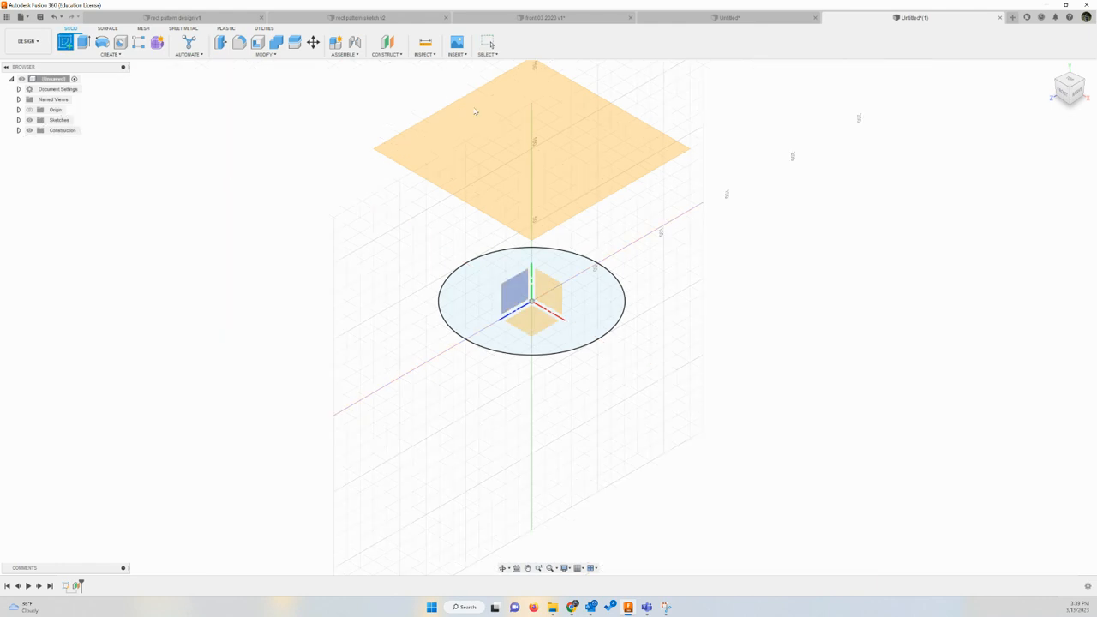
pyautogui.click(541, 113)
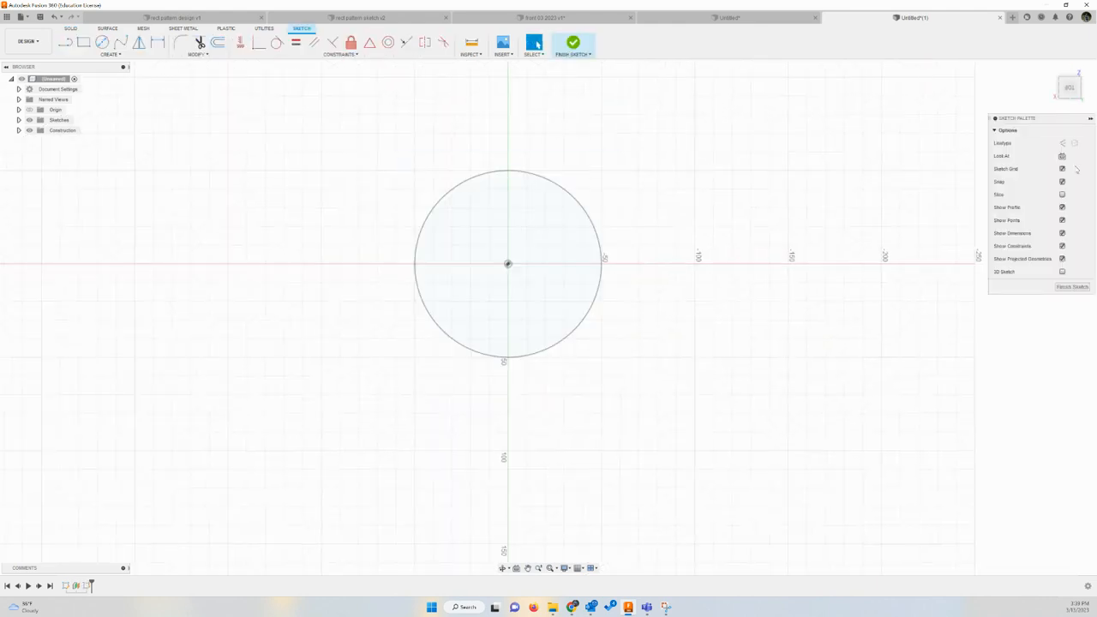
pyautogui.click(1083, 66)
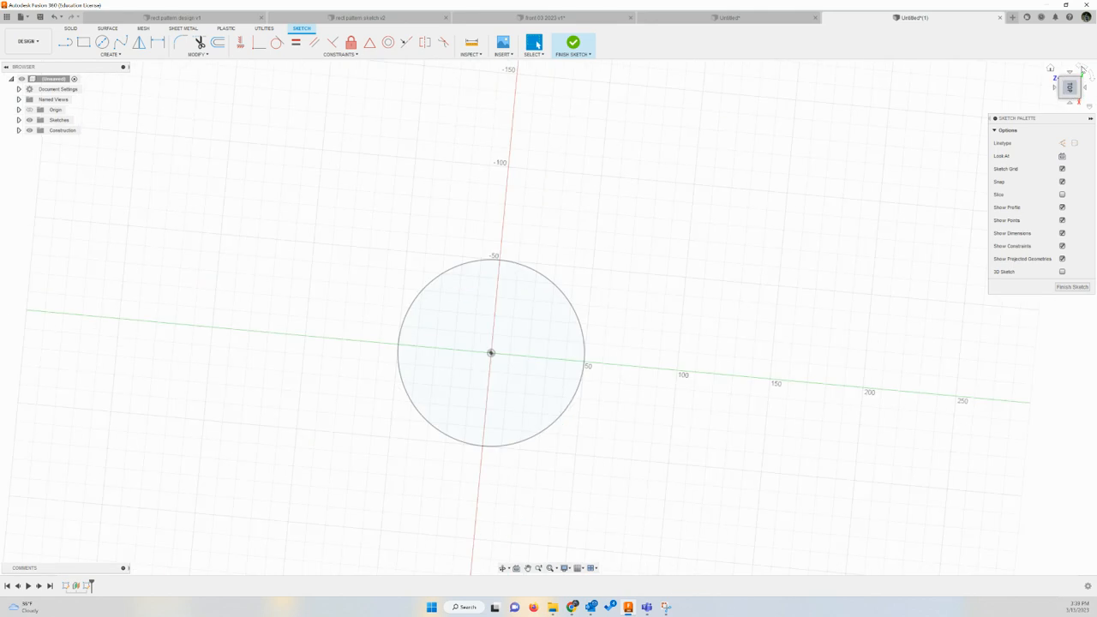
pyautogui.click(1082, 67)
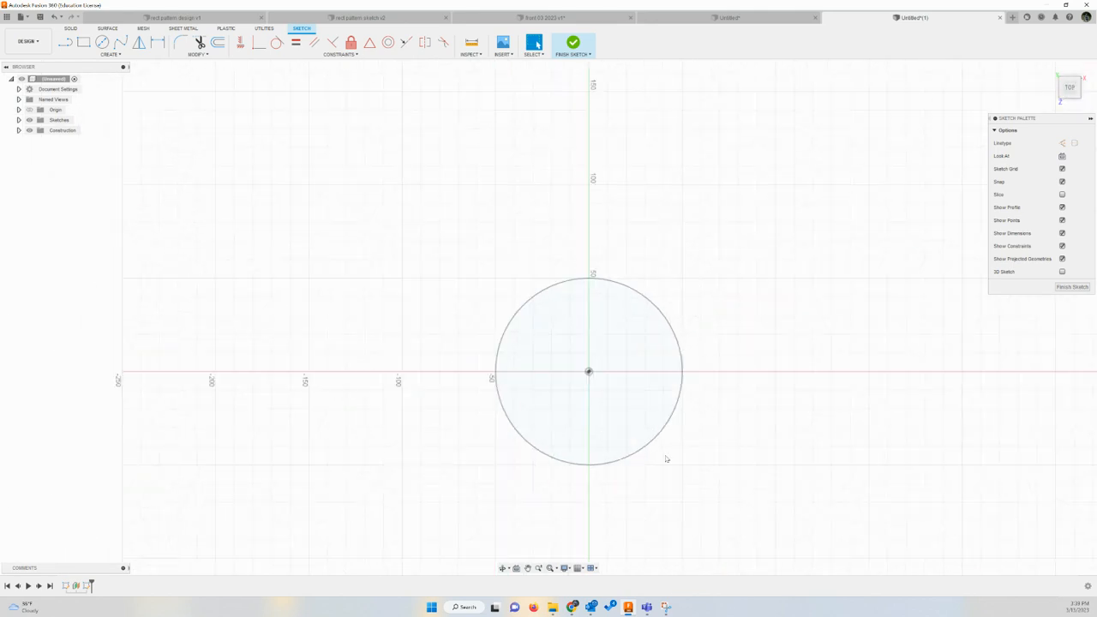
pyautogui.click(528, 568)
pyautogui.moveTo(600, 477)
pyautogui.mouseDown()
pyautogui.moveTo(537, 385)
pyautogui.moveTo(538, 396)
pyautogui.mouseUp()
pyautogui.press('Escape')
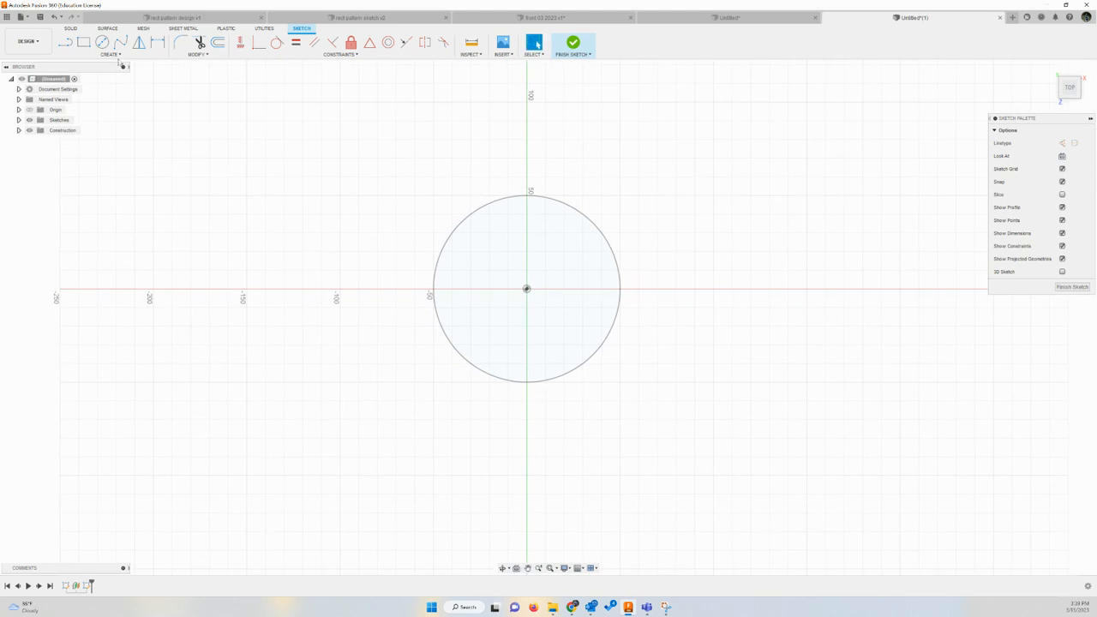
# Draw a 120 by 120 mm center rectangle from the origin and finish the sketch
pyautogui.click(109, 55)
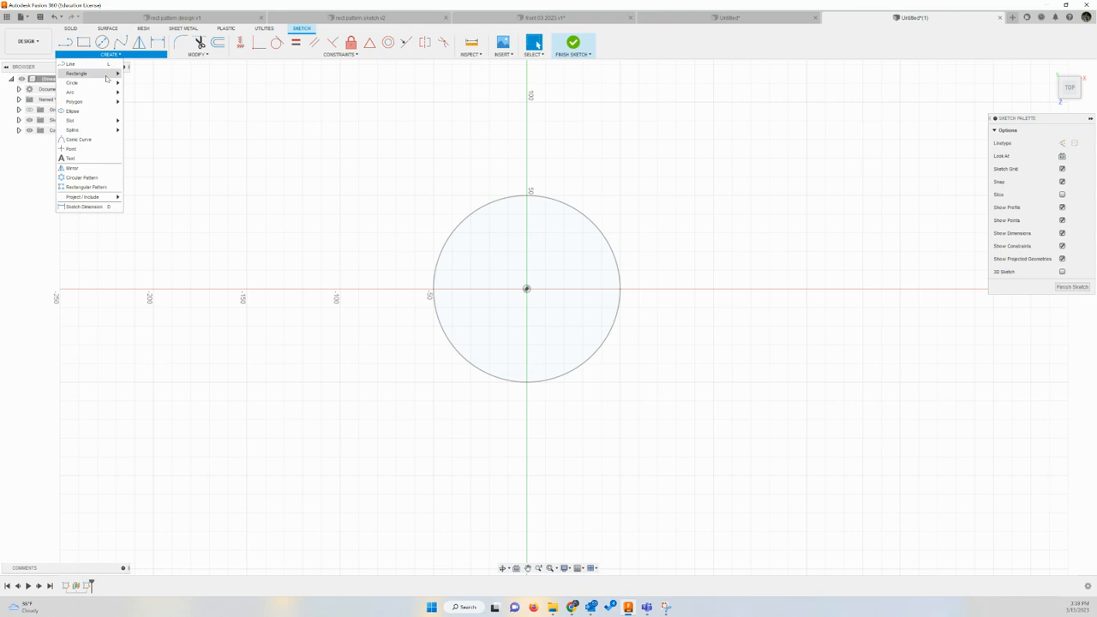
pyautogui.moveTo(109, 76)
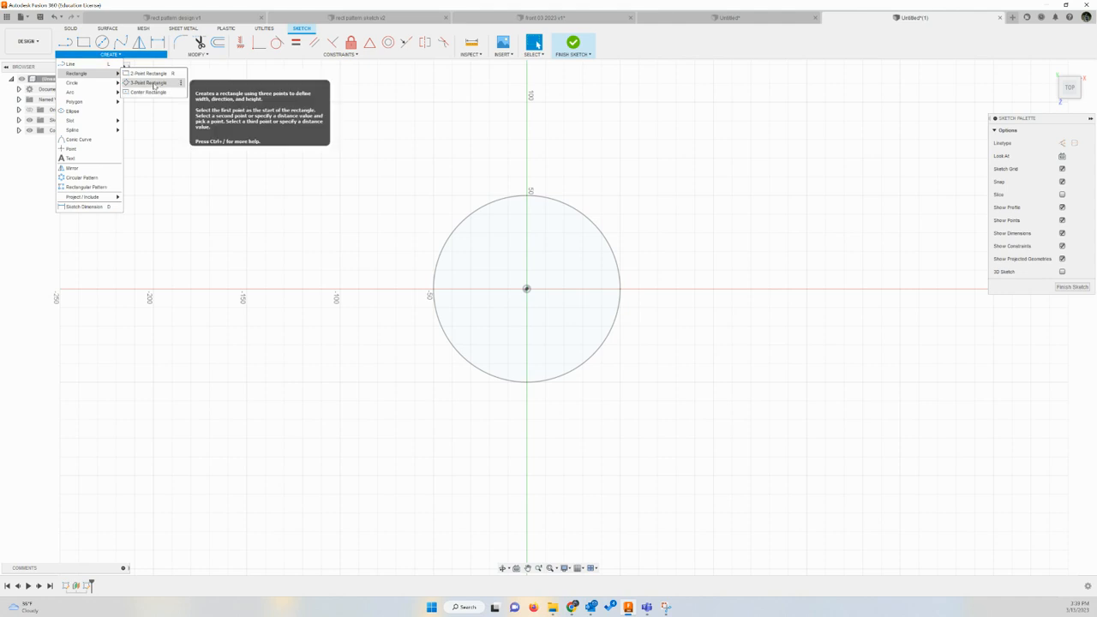
pyautogui.click(150, 91)
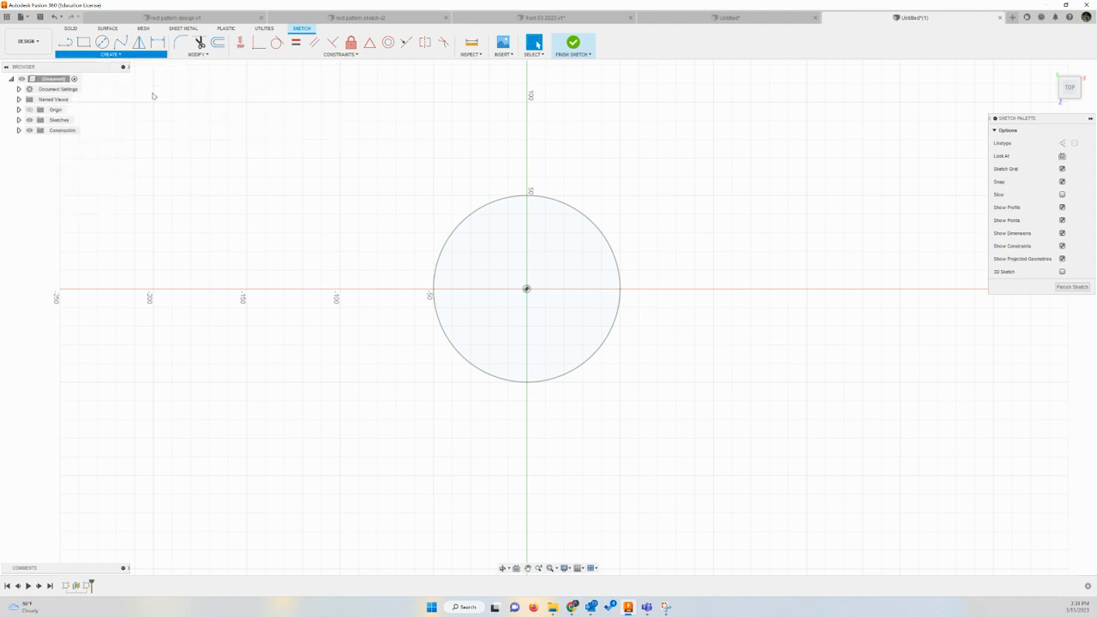
pyautogui.click(527, 289)
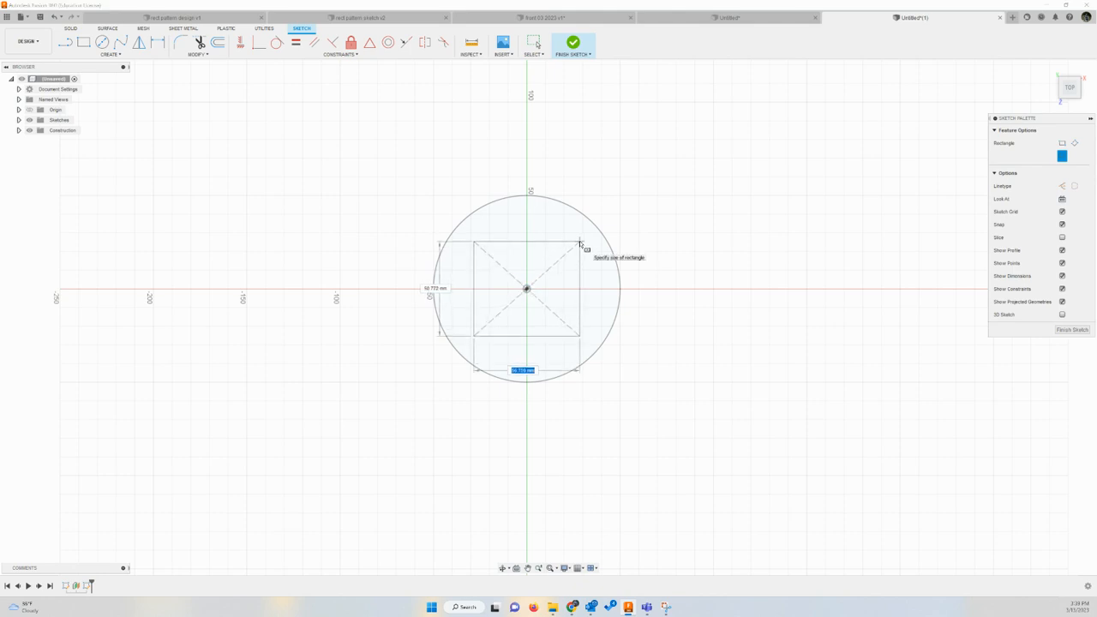
pyautogui.write('120')
pyautogui.press('Tab')
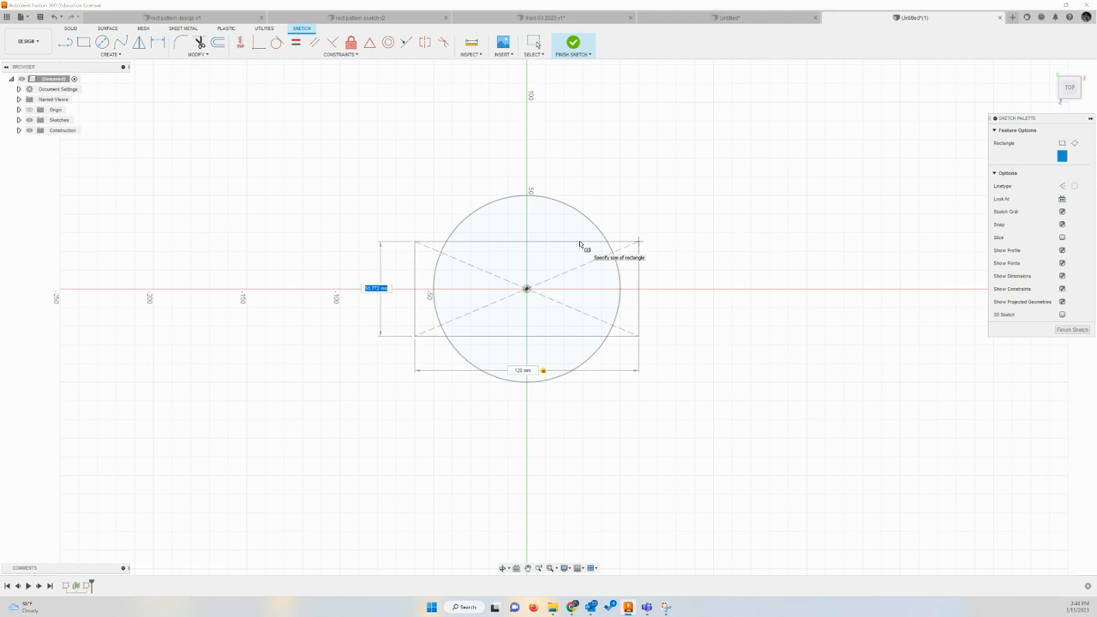
pyautogui.write('120')
pyautogui.press('Tab')
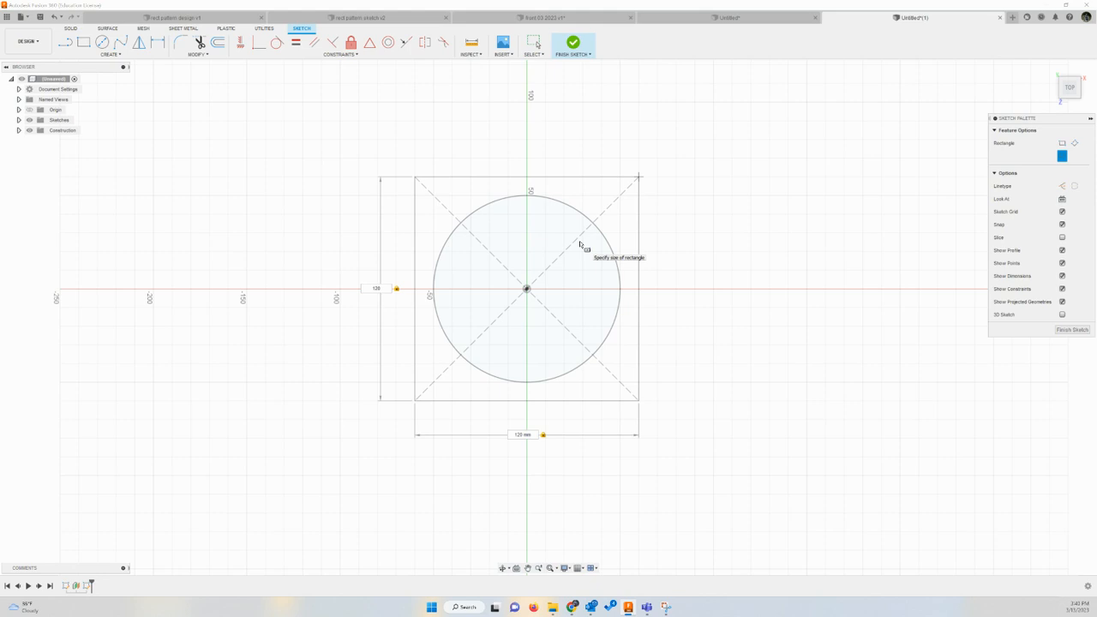
pyautogui.press('Return')
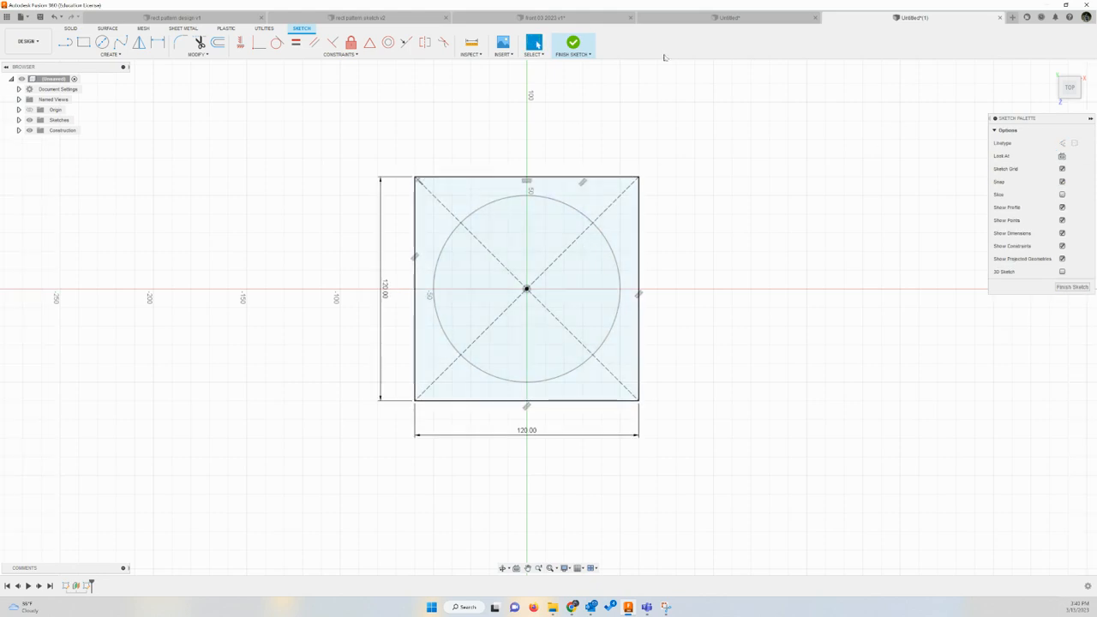
pyautogui.click(580, 50)
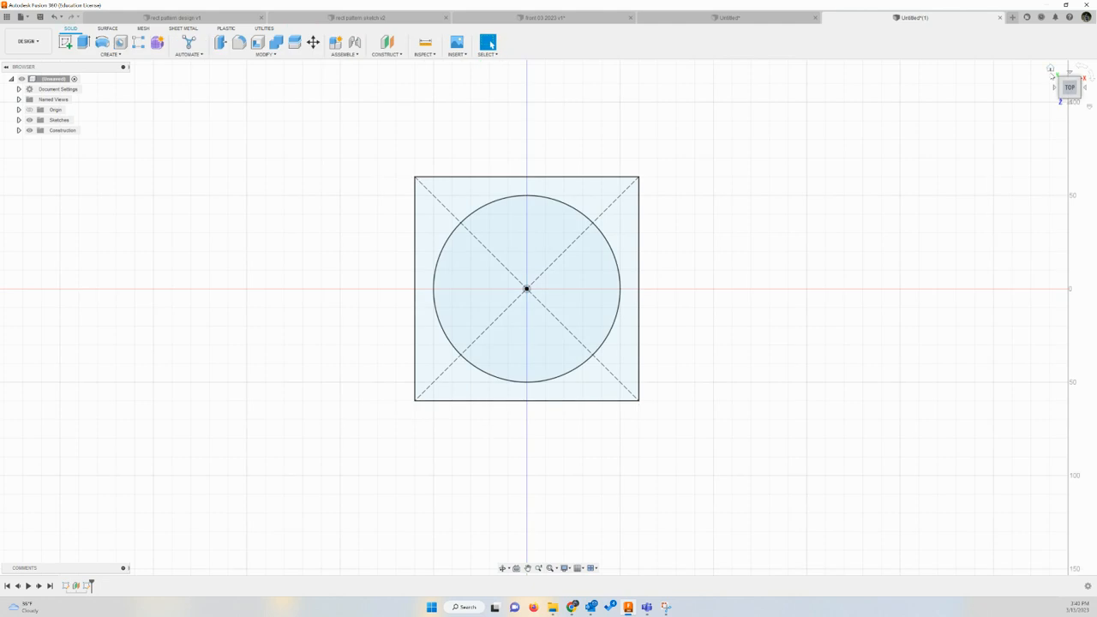
# Create a construction plane offset 40 mm above the existing plane that holds the square
pyautogui.click(1051, 69)
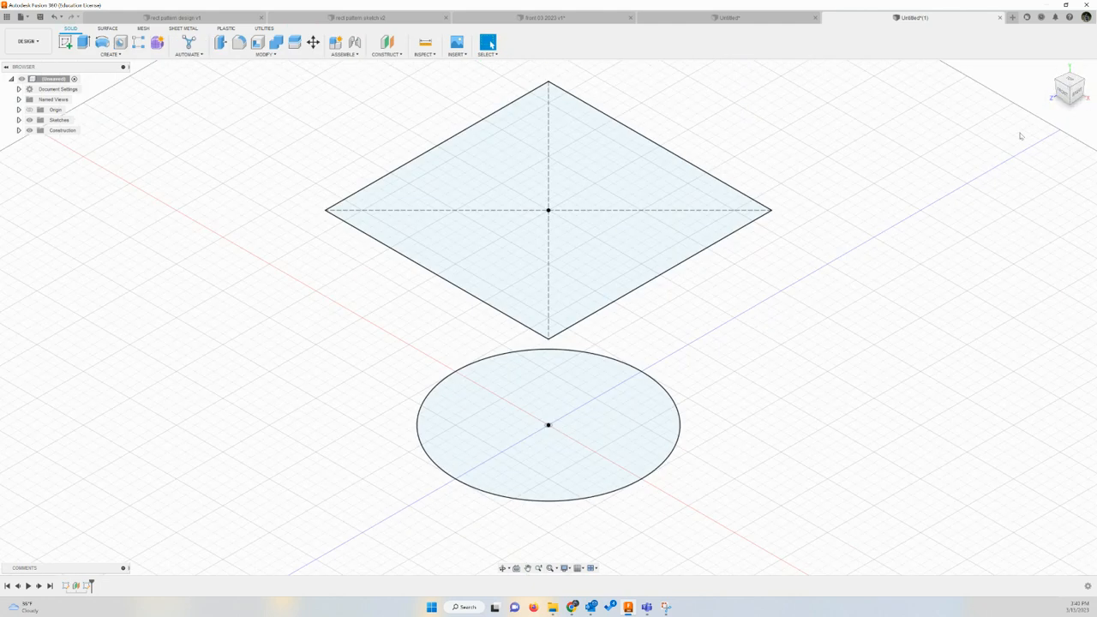
pyautogui.moveTo(1069, 97)
pyautogui.mouseDown()
pyautogui.moveTo(1076, 83)
pyautogui.moveTo(1060, 90)
pyautogui.mouseUp()
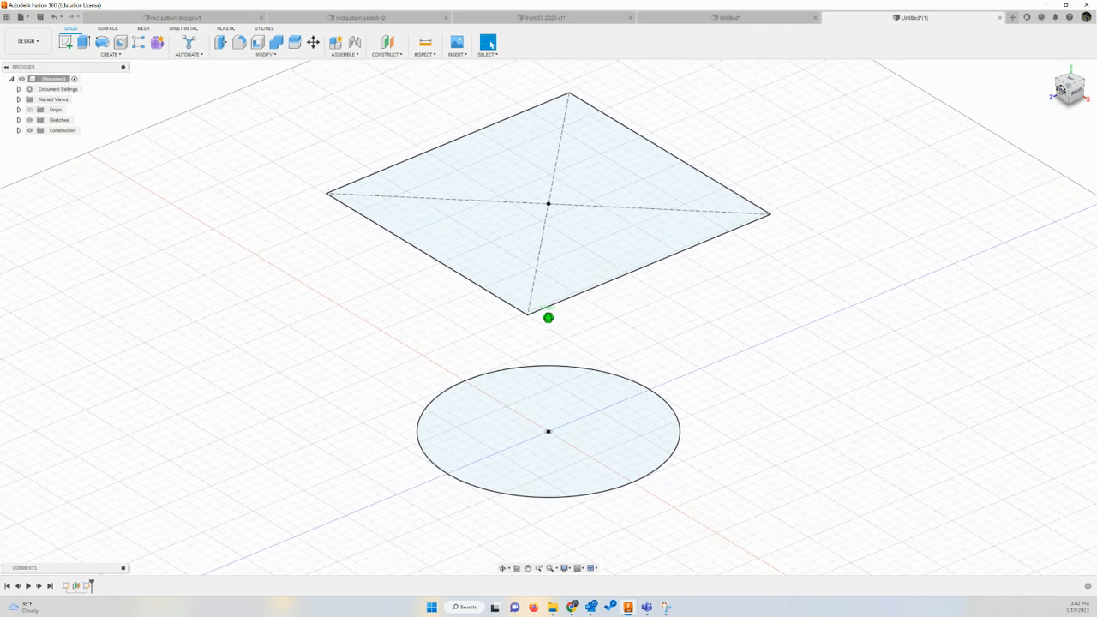
pyautogui.scroll(-3, 808, 151)
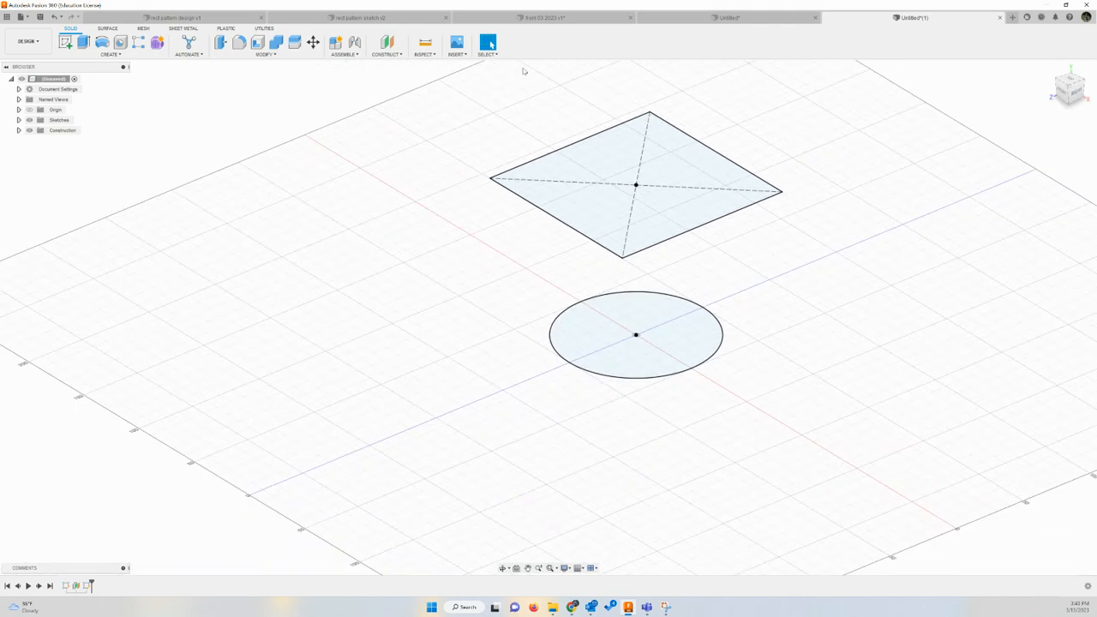
pyautogui.click(403, 54)
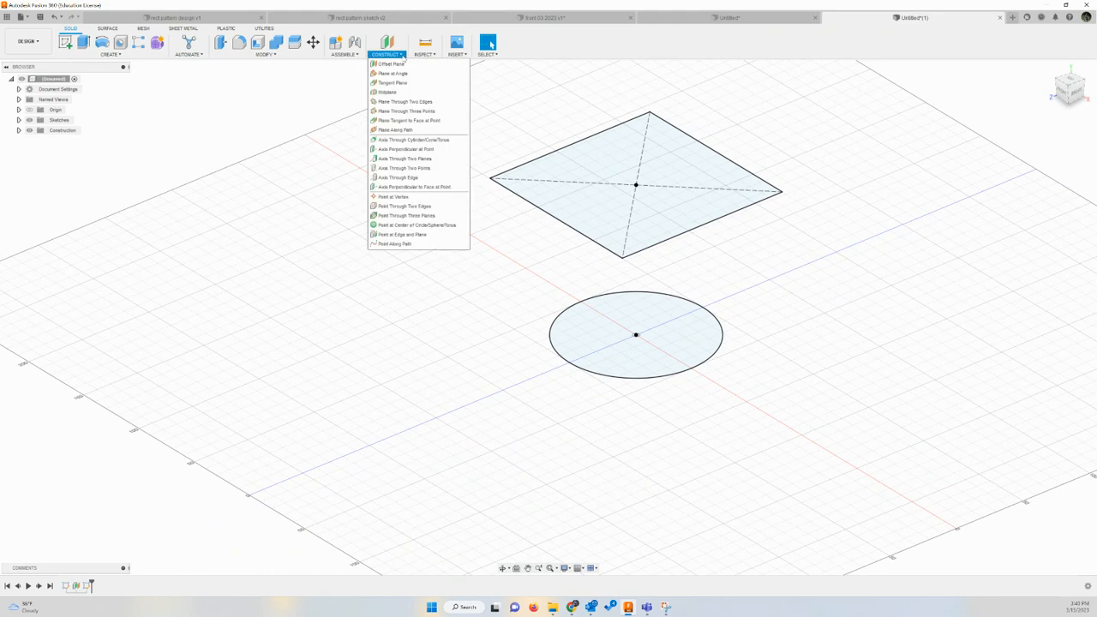
pyautogui.click(401, 65)
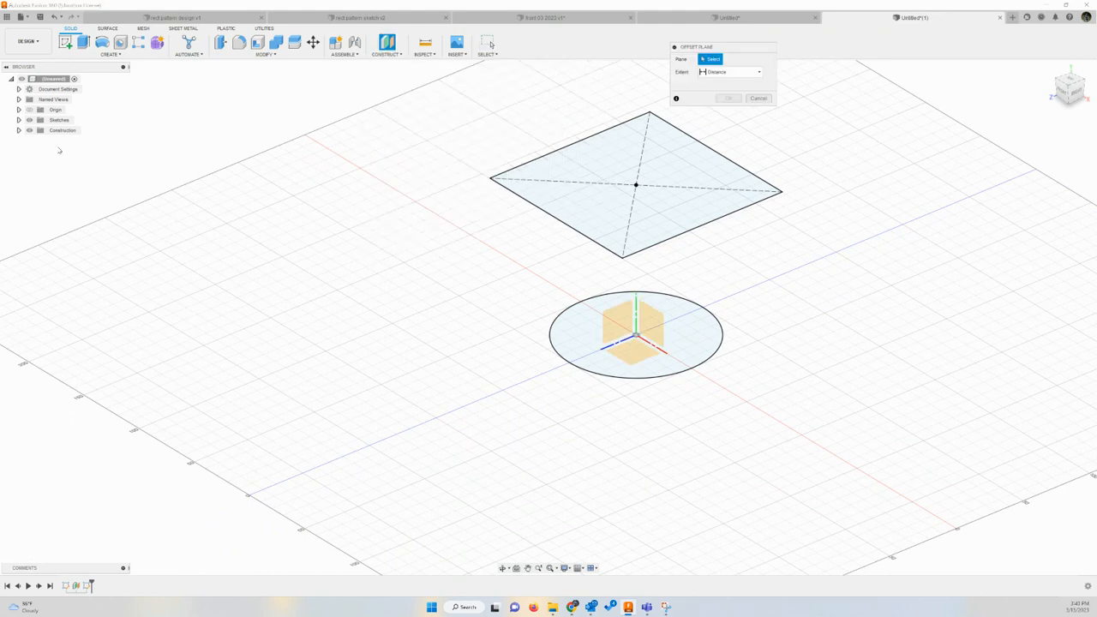
pyautogui.click(19, 131)
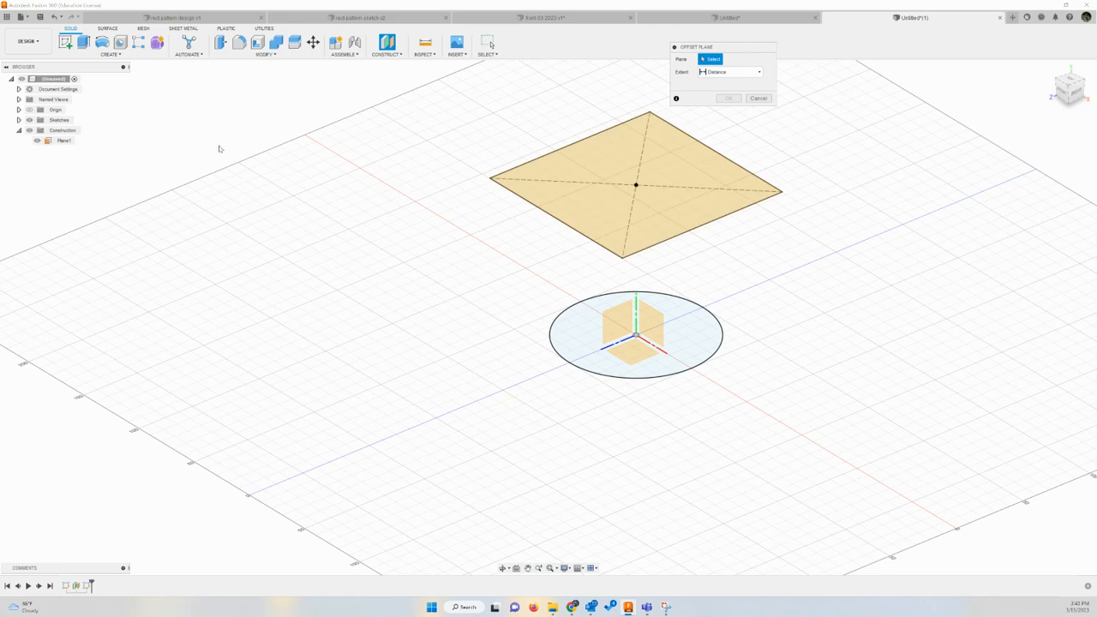
pyautogui.click(638, 182)
pyautogui.click(691, 177)
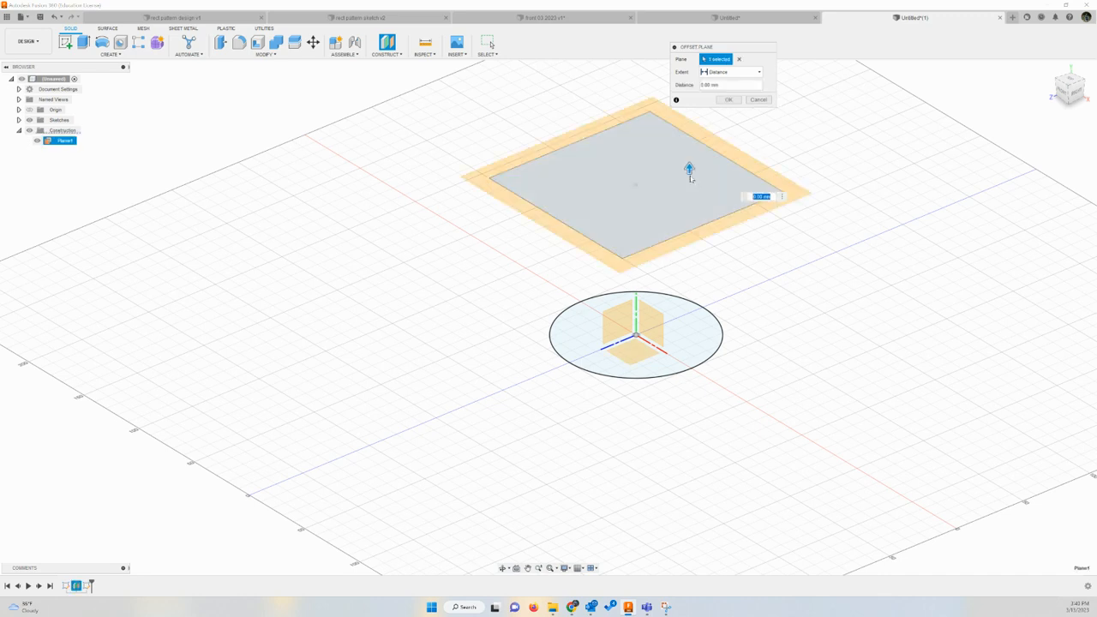
pyautogui.write('40')
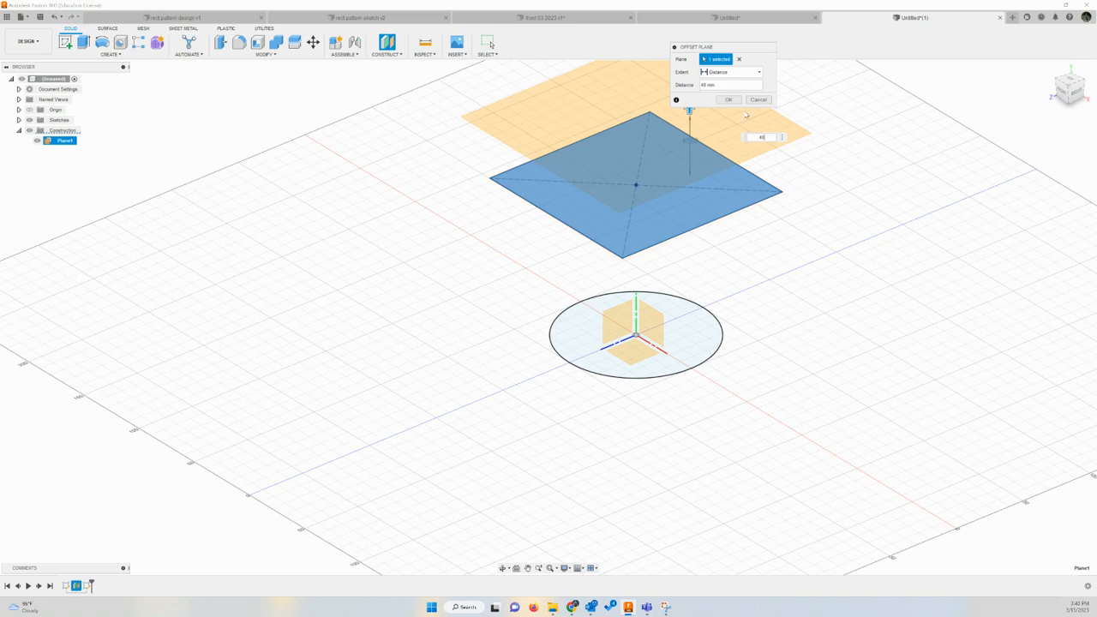
pyautogui.click(728, 99)
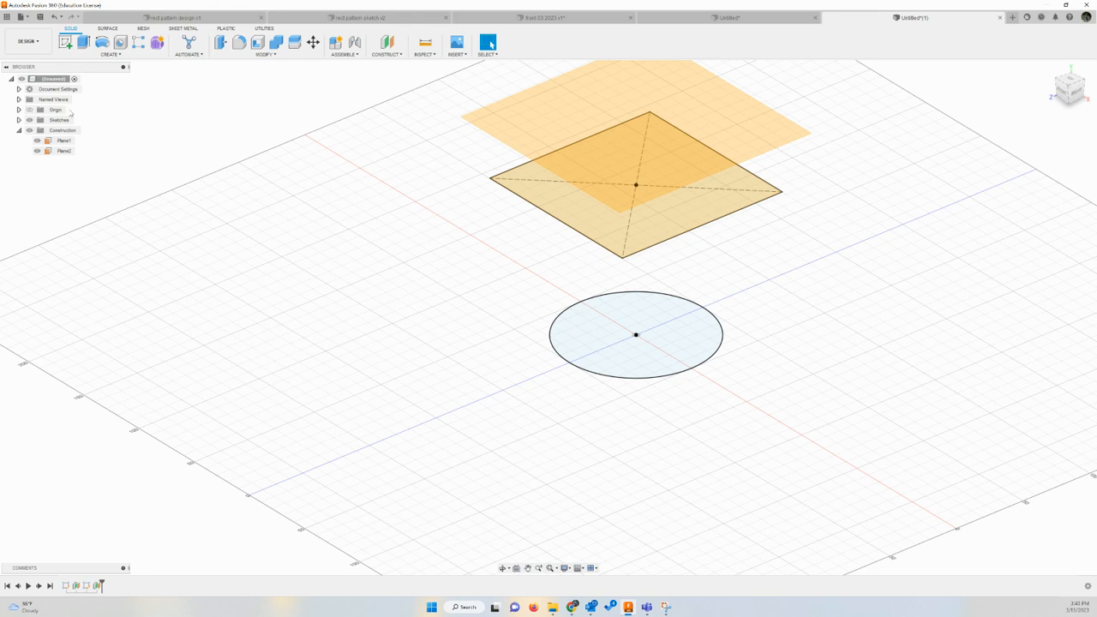
# Sketch a 75 mm diameter circle centred on the origin on the upper construction plane and finish the sketch
pyautogui.click(65, 41)
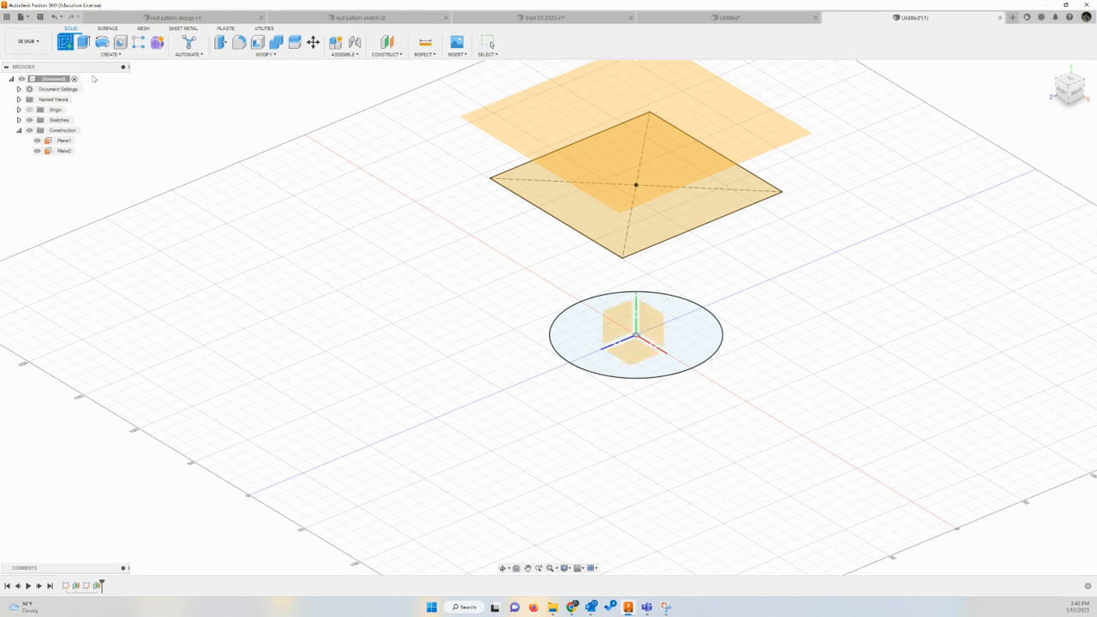
pyautogui.click(562, 96)
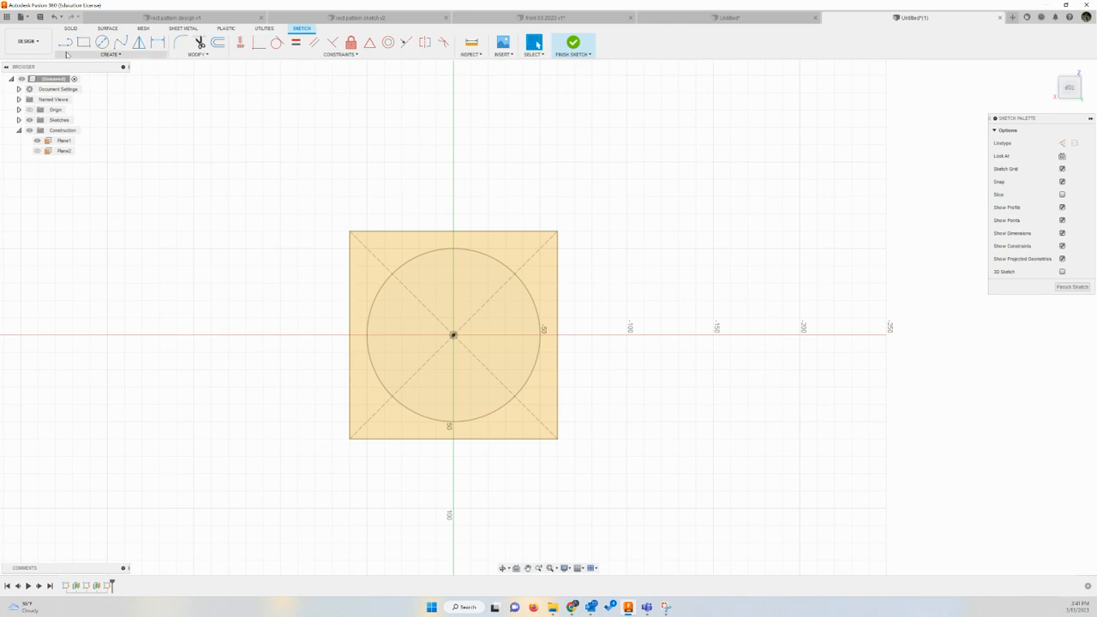
pyautogui.click(101, 43)
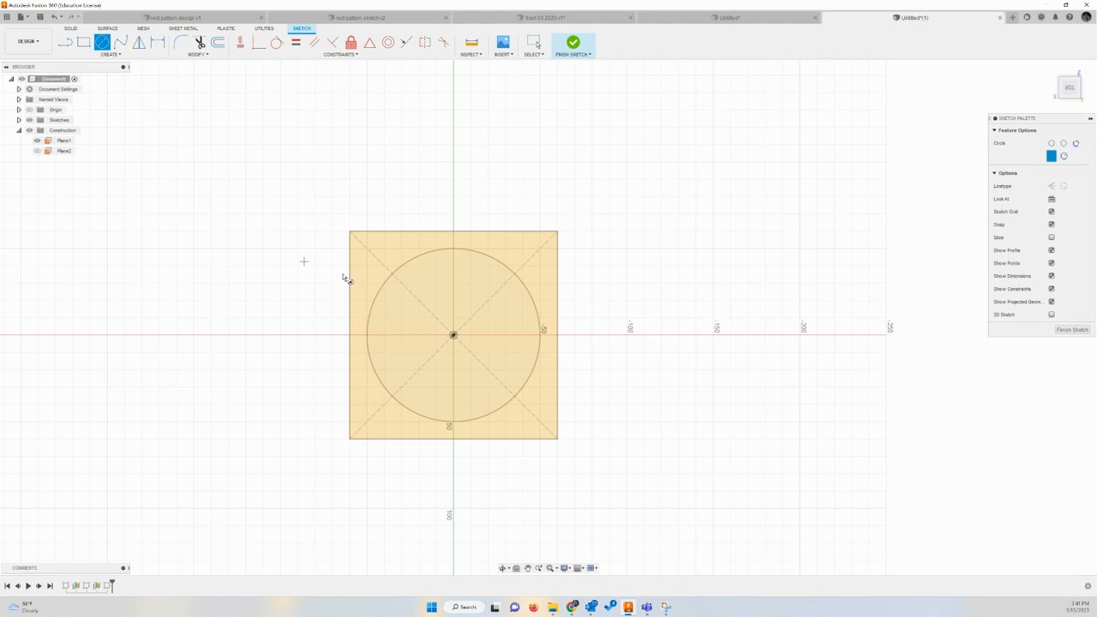
pyautogui.click(454, 335)
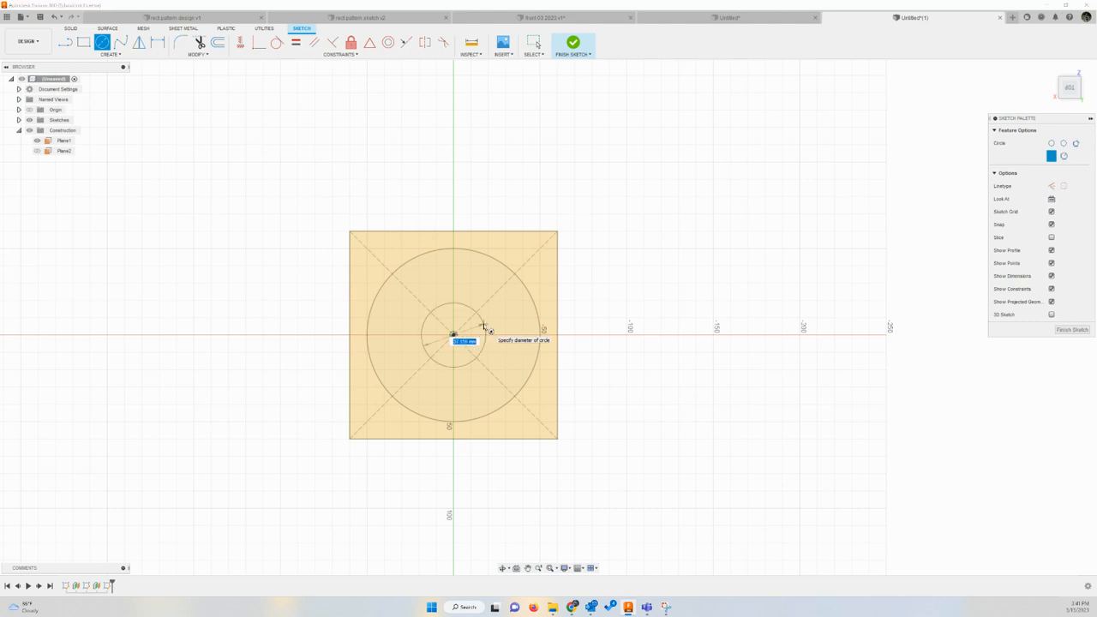
pyautogui.write('7')
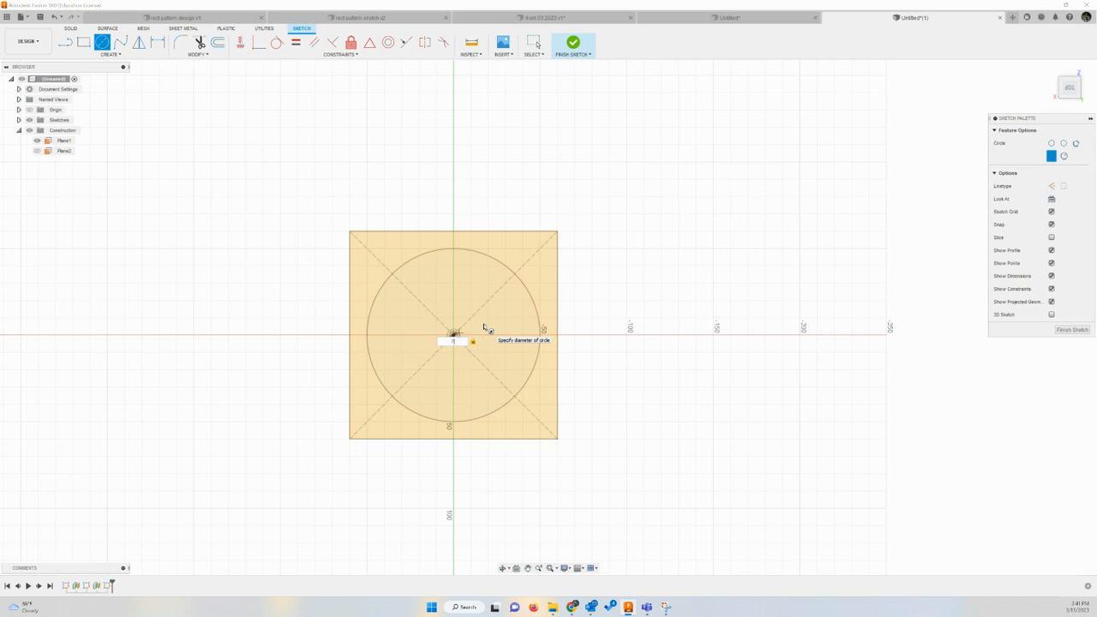
pyautogui.write('5')
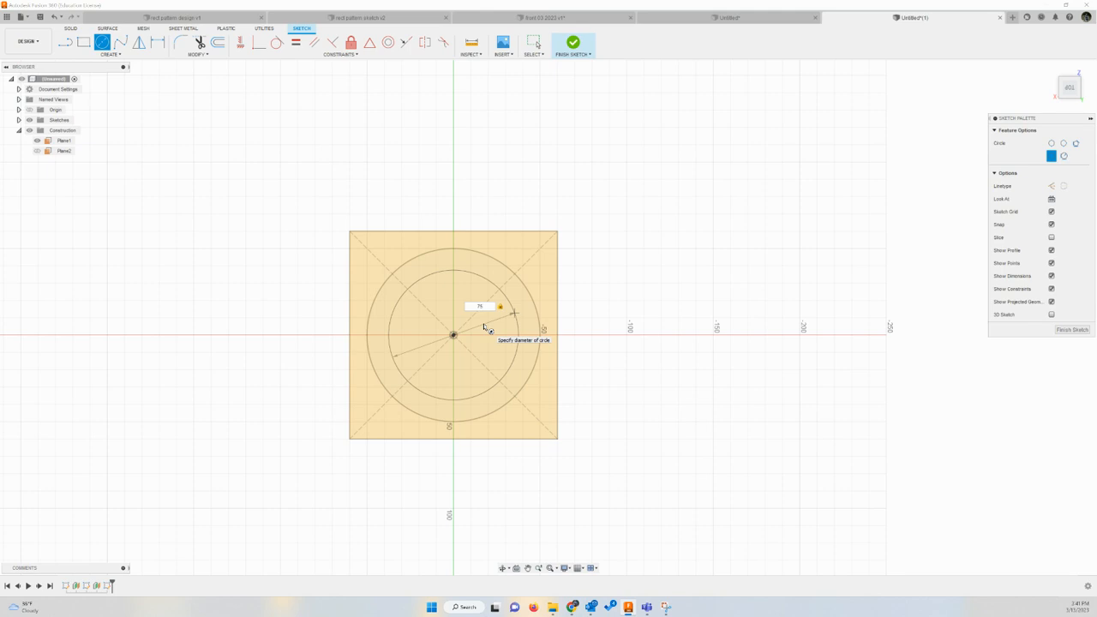
pyautogui.press('Return')
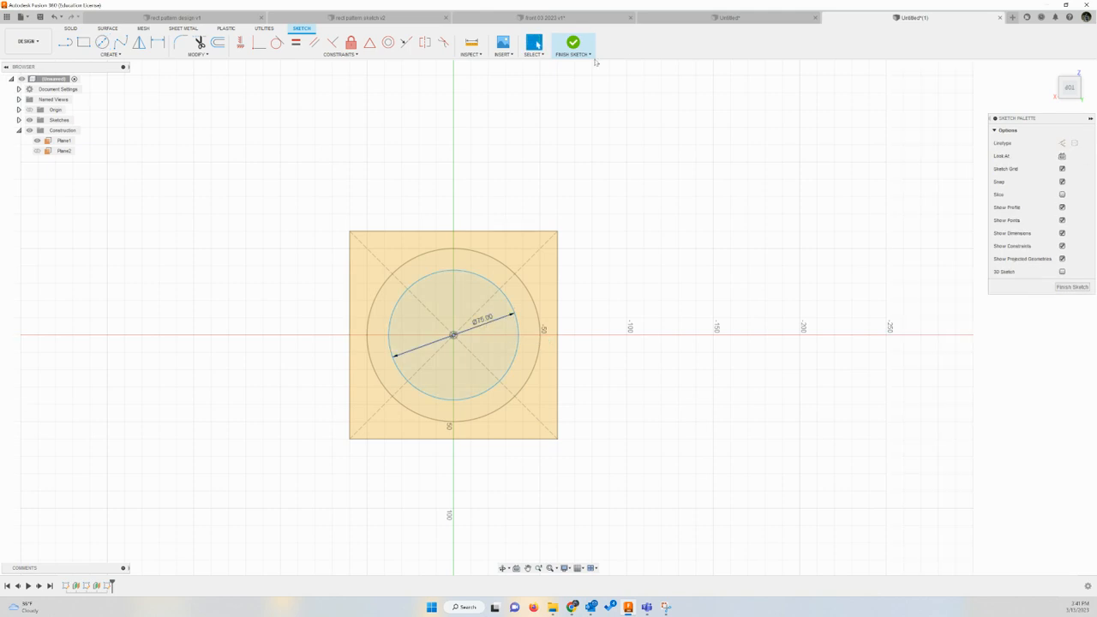
pyautogui.click(573, 42)
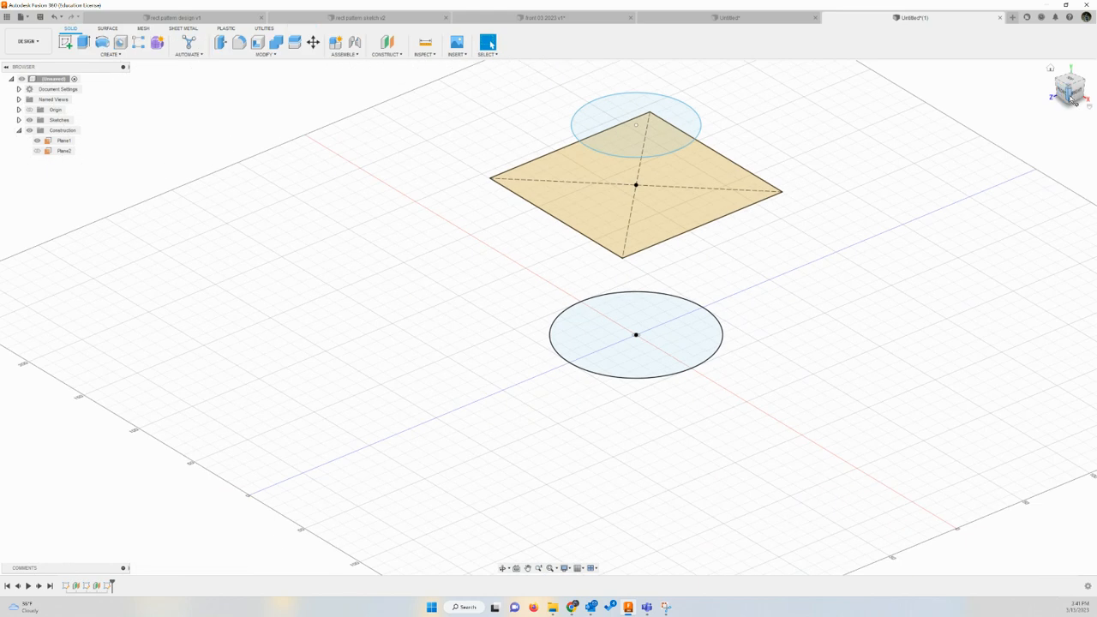
# Hide the construction plane at the square's level and check the stacking of the three profiles from the side
pyautogui.click(37, 140)
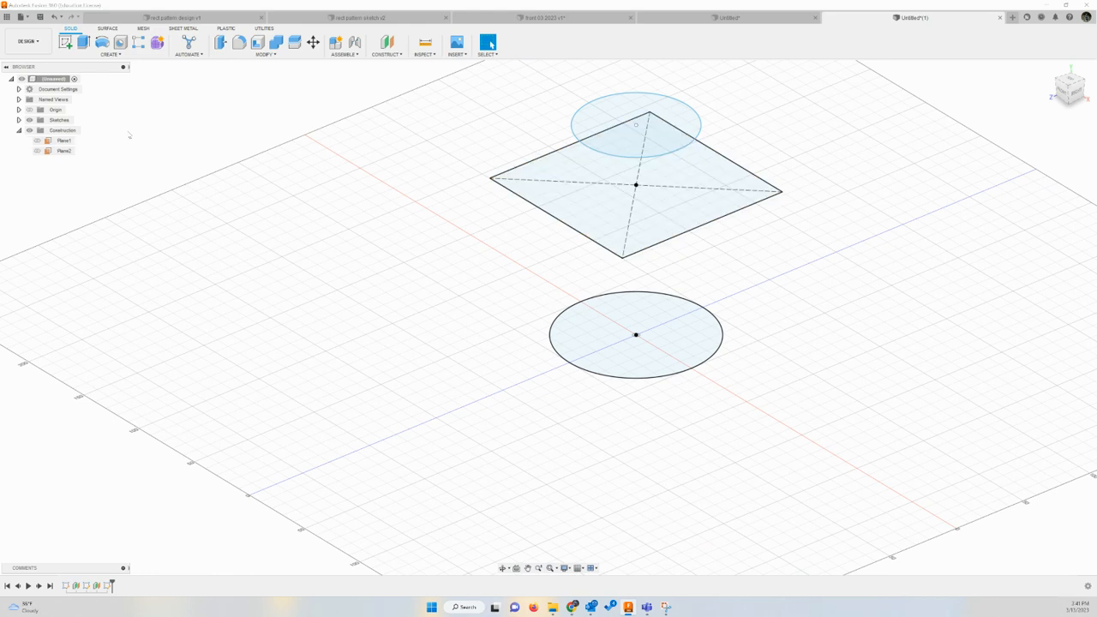
pyautogui.click(1071, 99)
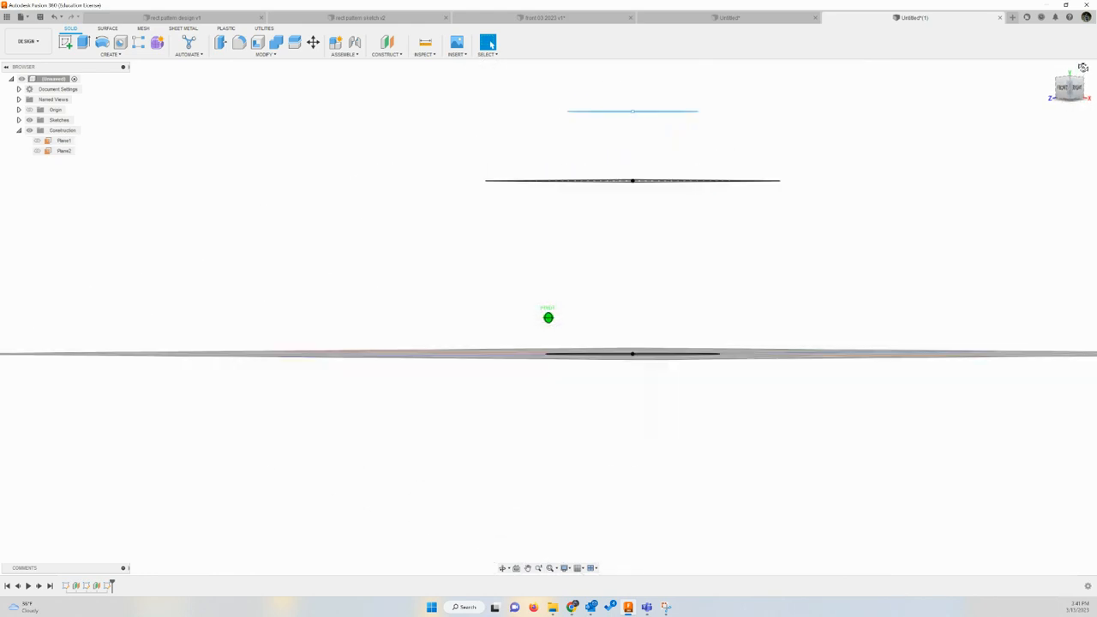
pyautogui.moveTo(1083, 67); pyautogui.dragTo(1078, 86)
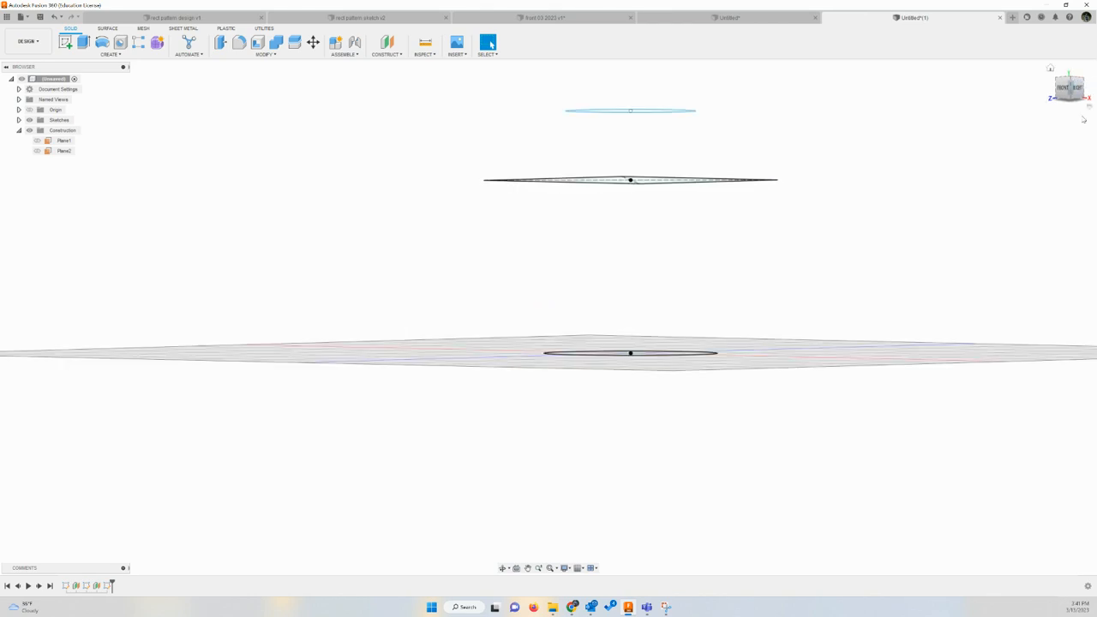
pyautogui.click(1051, 69)
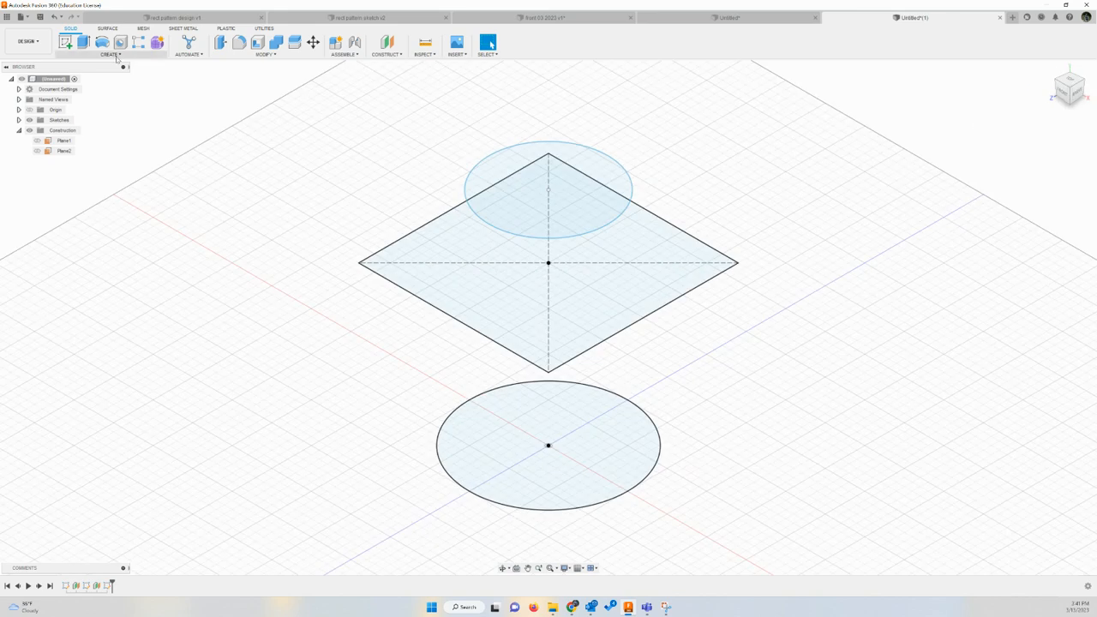
# Loft a new body from the ground circle through the square to the smaller upper circle
pyautogui.click(115, 55)
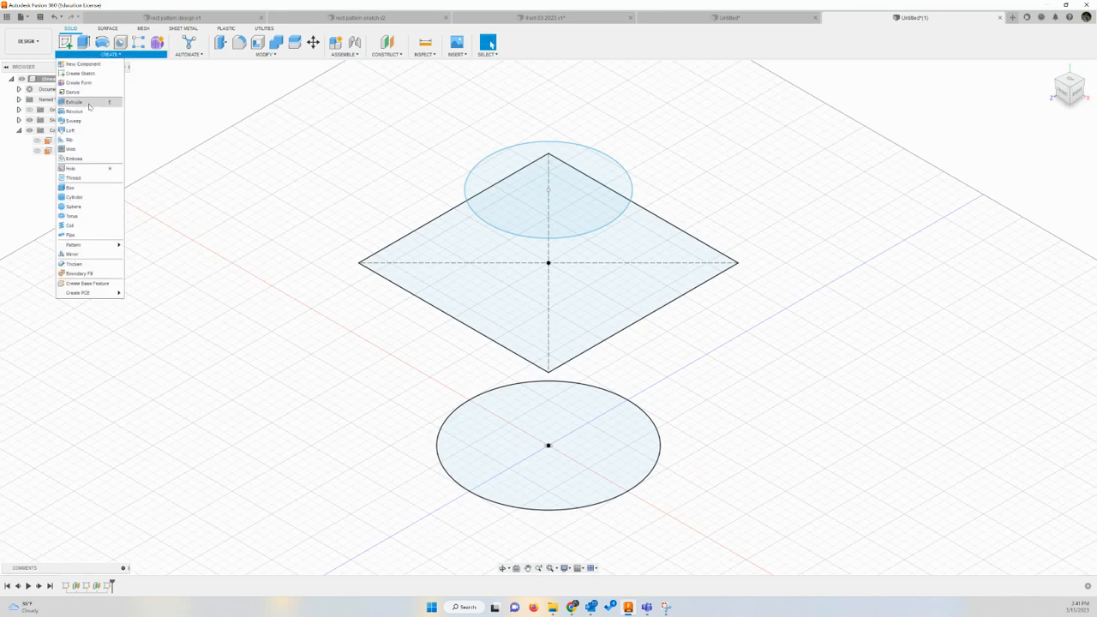
pyautogui.click(70, 130)
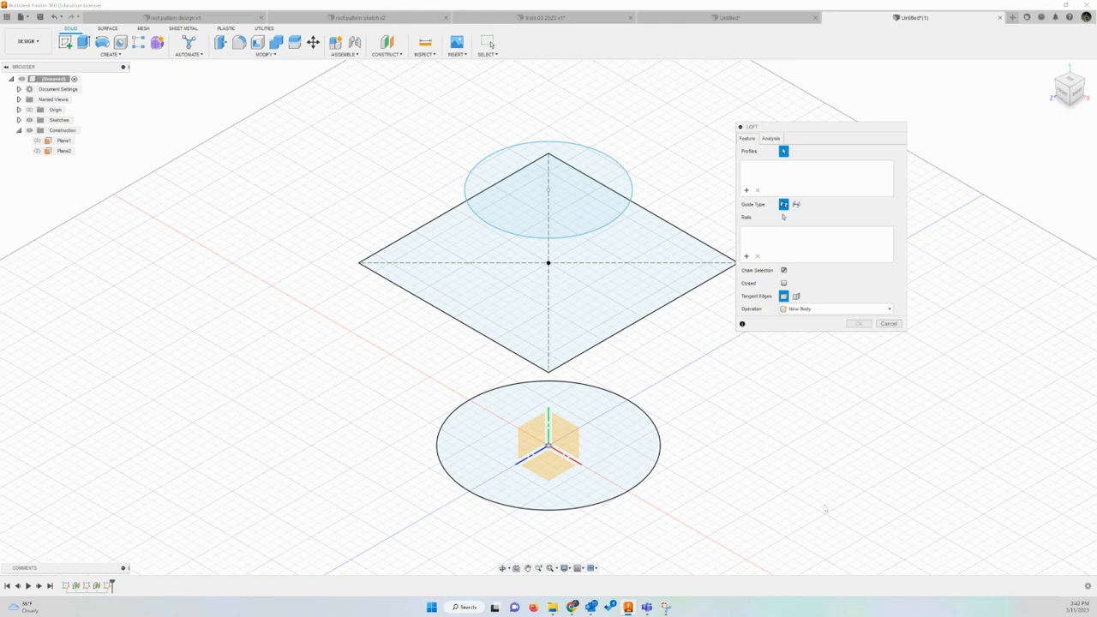
pyautogui.click(626, 433)
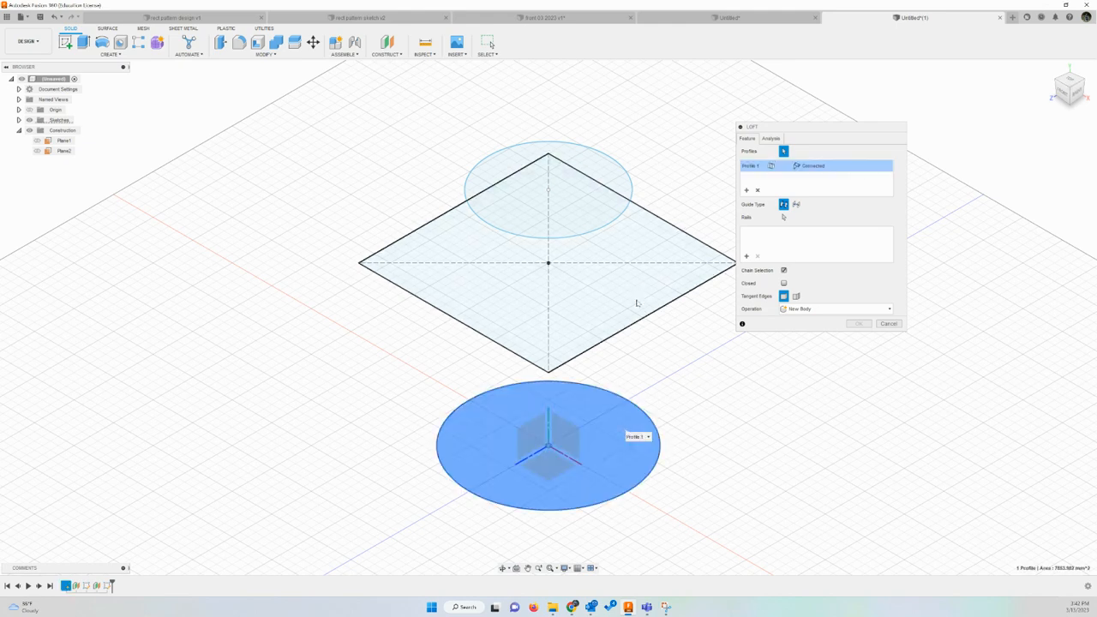
pyautogui.click(610, 300)
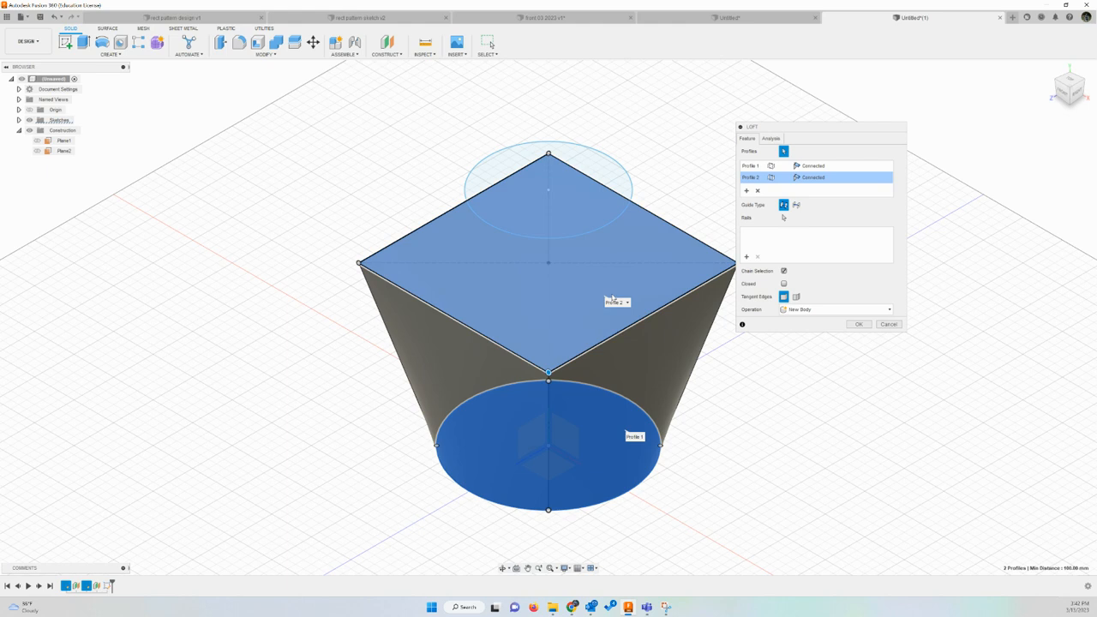
pyautogui.click(613, 172)
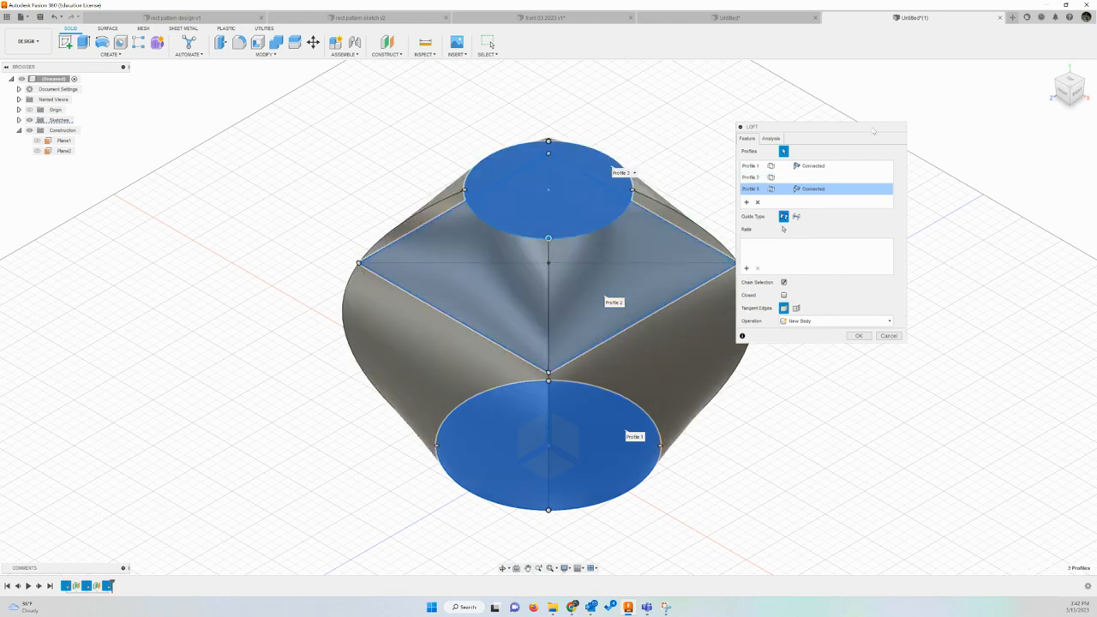
pyautogui.moveTo(873, 130); pyautogui.dragTo(957, 79)
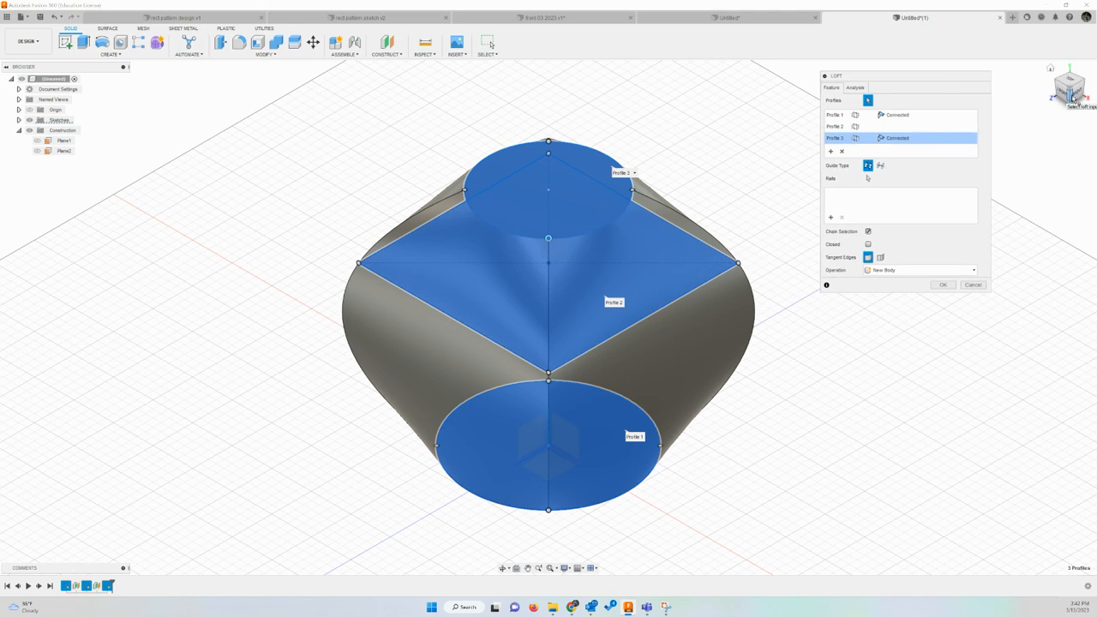
pyautogui.moveTo(1072, 97); pyautogui.dragTo(1088, 70)
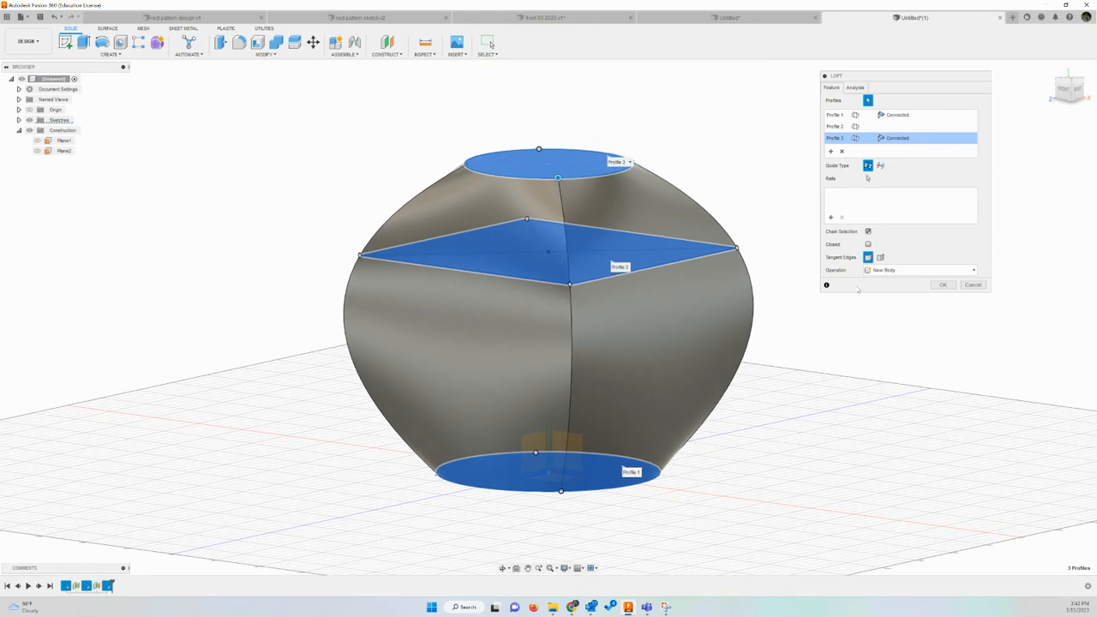